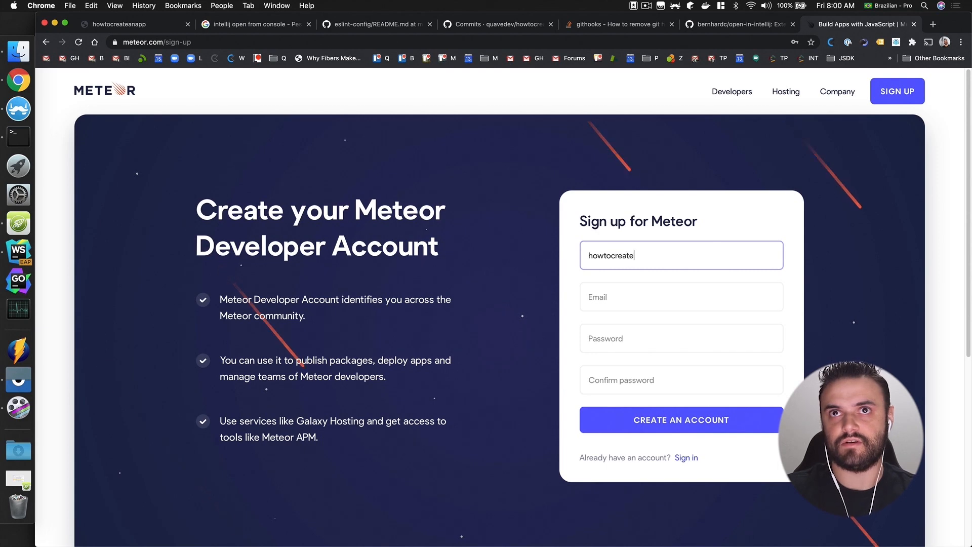
Create the Meteor developer account with the user's email address and a confirmed password.
key("Tab")
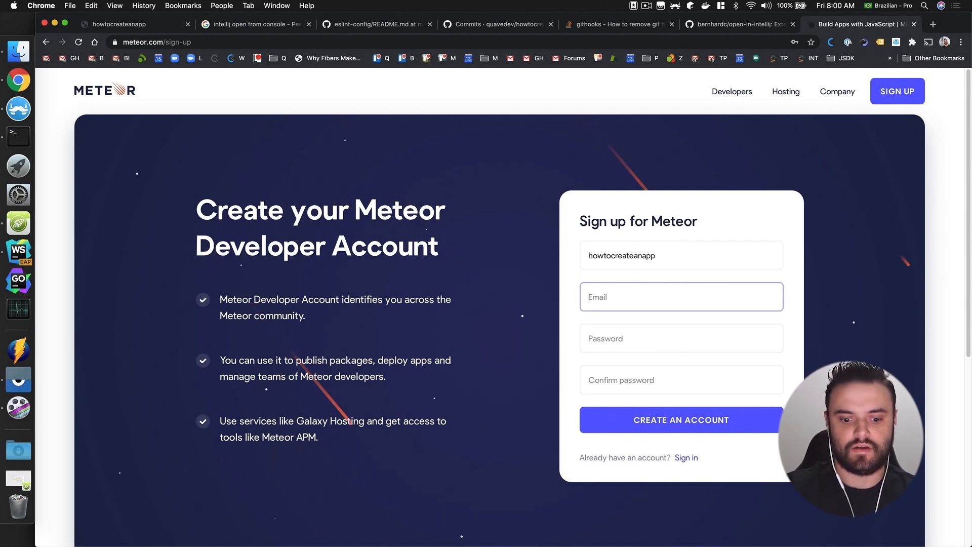
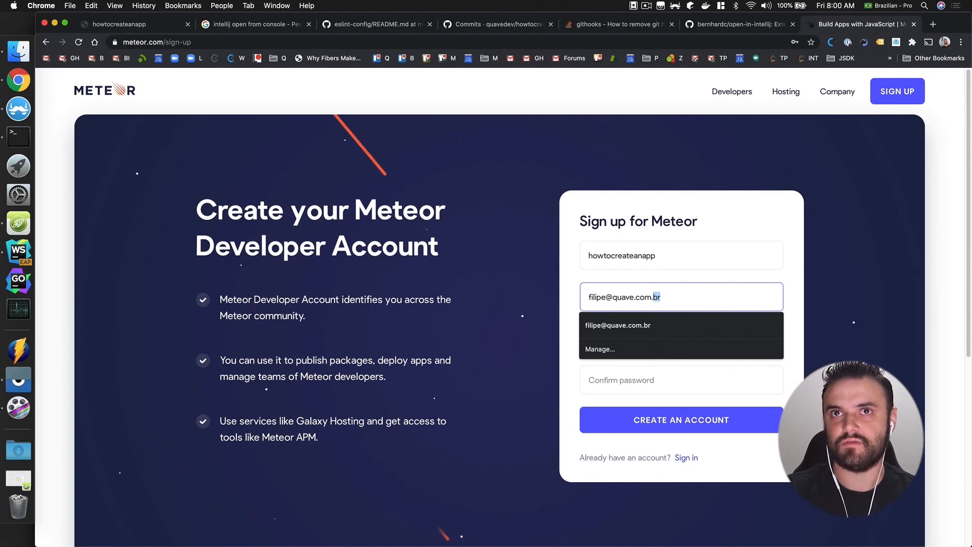
key("Tab")
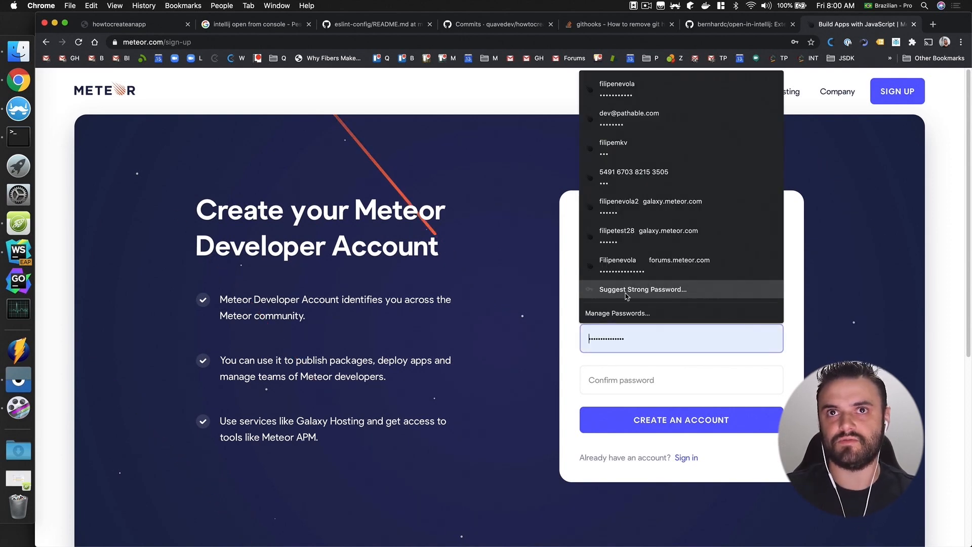
left_click(647, 335)
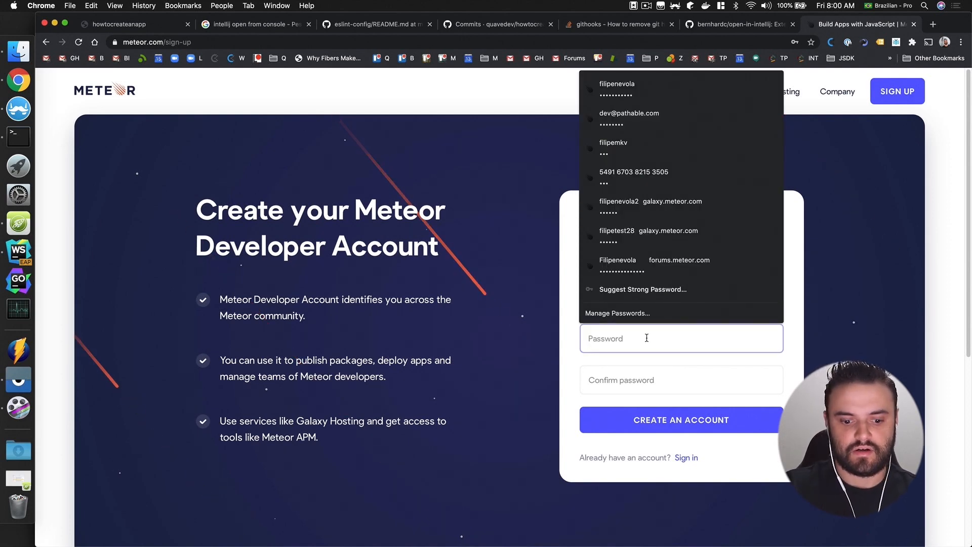
type("••••••••••")
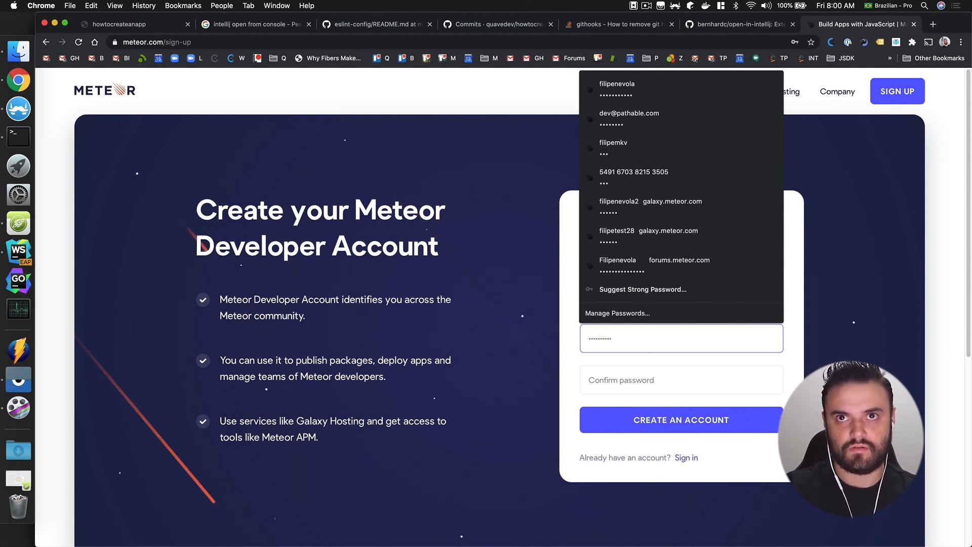
key("Tab")
type("•••••••••••")
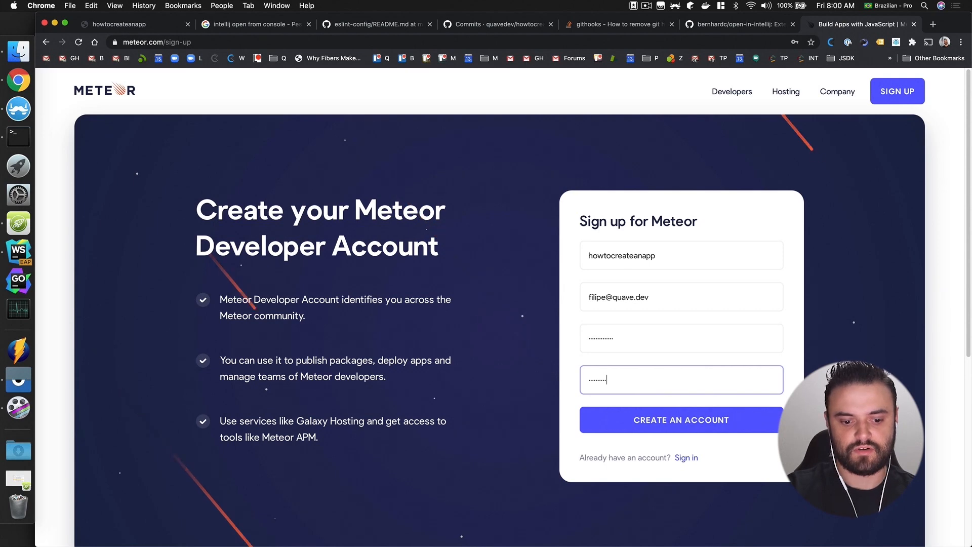
left_click(628, 414)
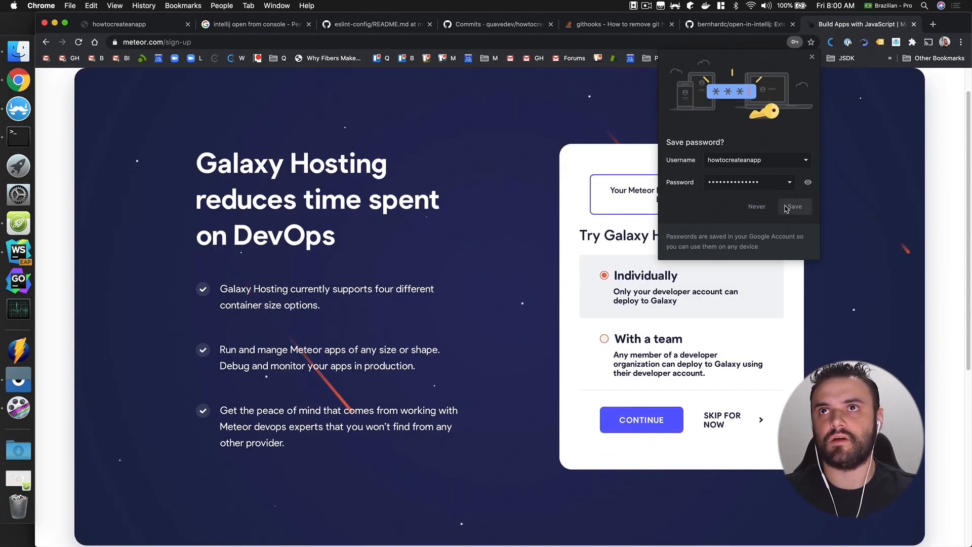
Choose individual Galaxy Hosting and continue to the free-trial details form.
left_click(674, 244)
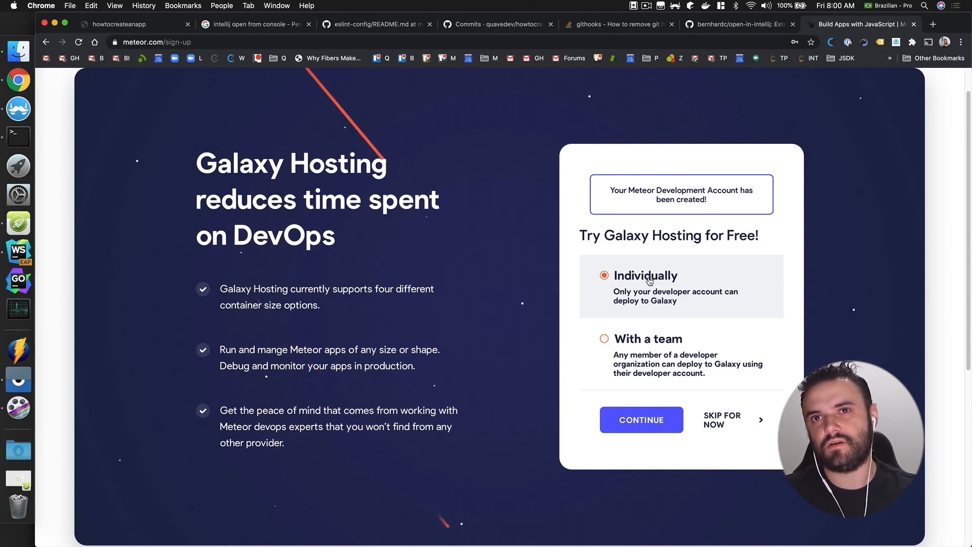
left_click(652, 341)
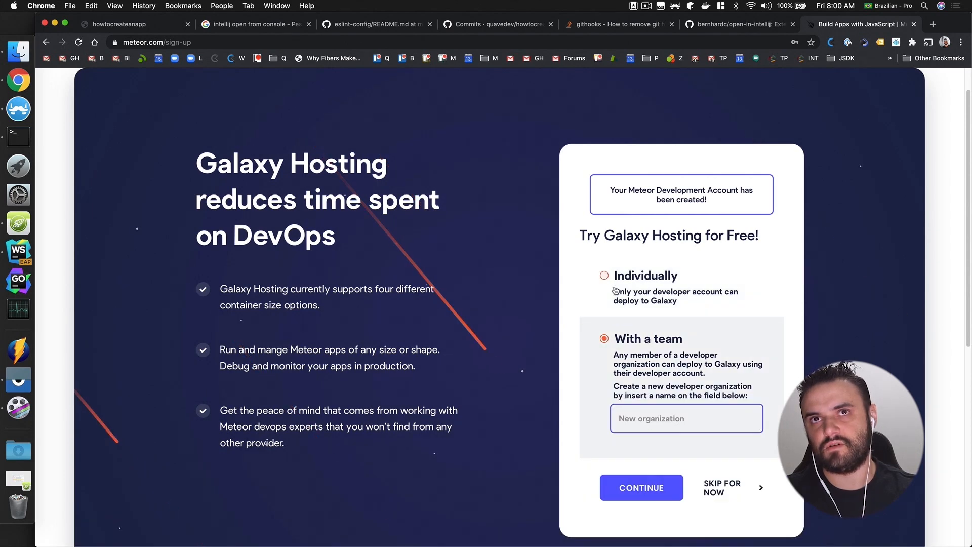
left_click(644, 277)
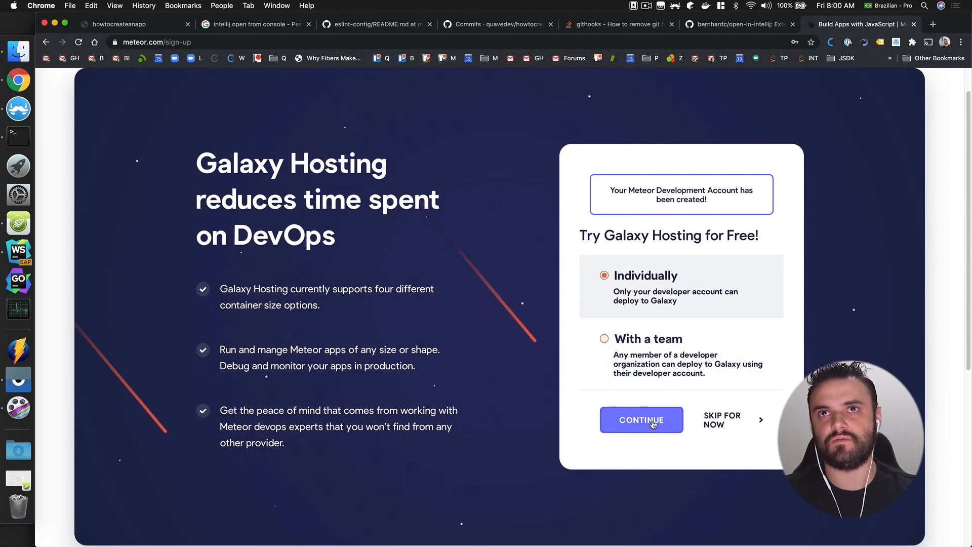
left_click(633, 419)
left_click(611, 240)
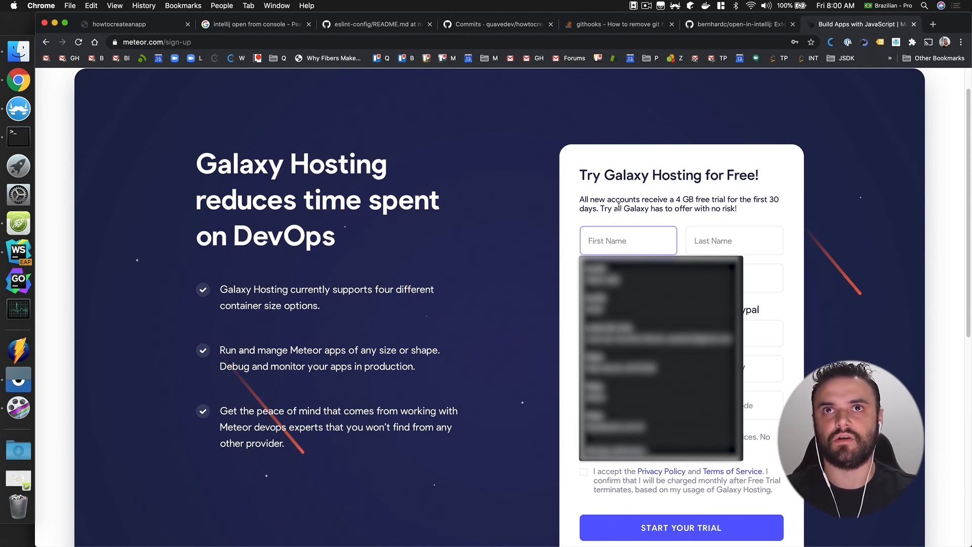
Autofill the trial form with saved name and card details, then start the Galaxy free trial.
left_click(581, 231)
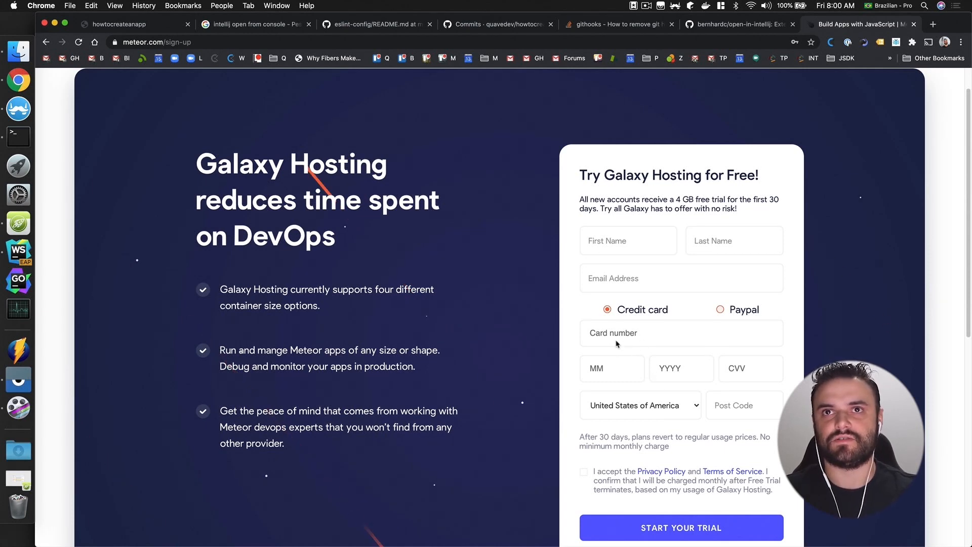
left_click(608, 245)
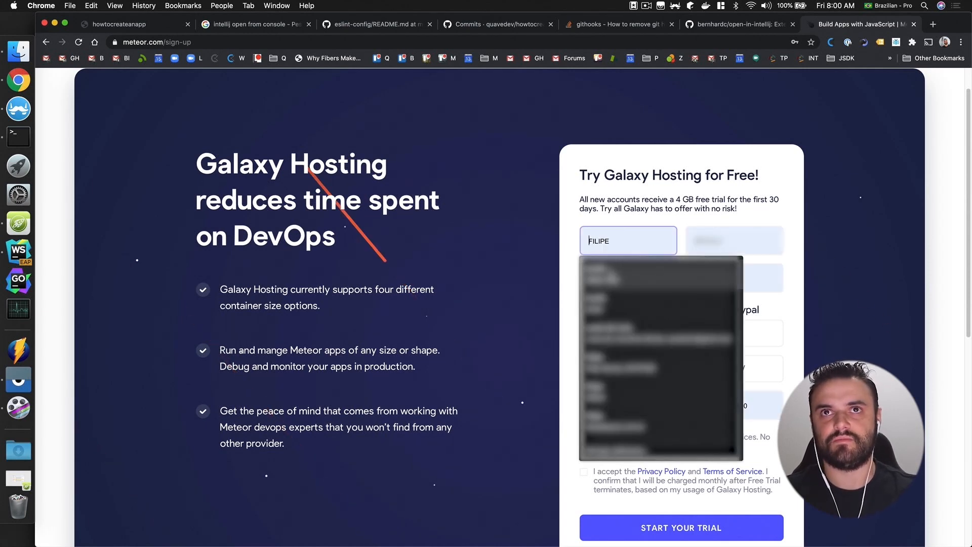
left_click(603, 273)
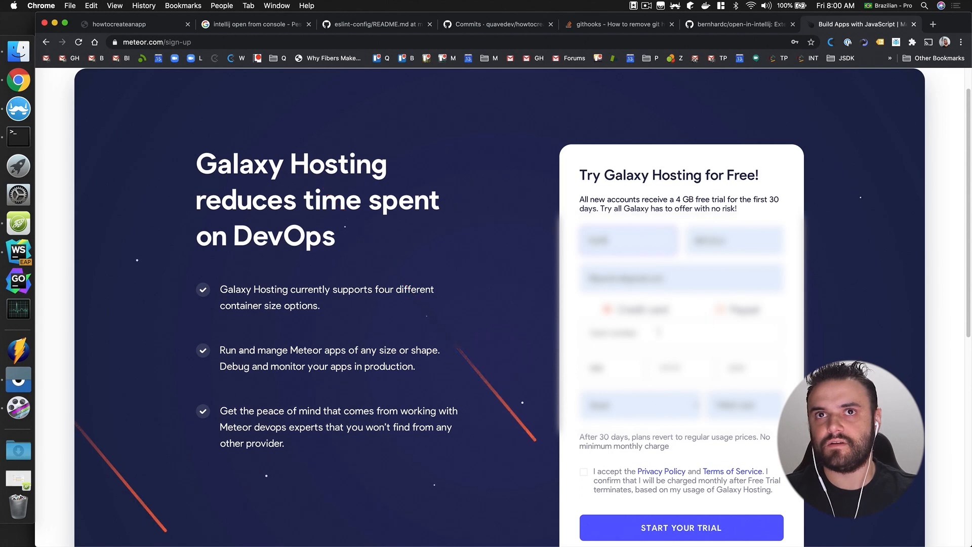
left_click(703, 324)
left_click(678, 357)
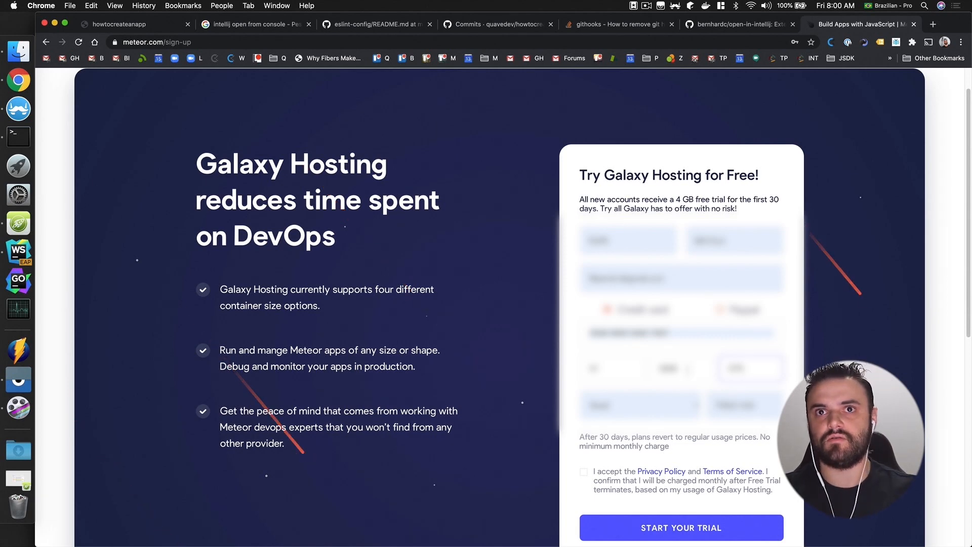
scroll(659, 422, "down", 3)
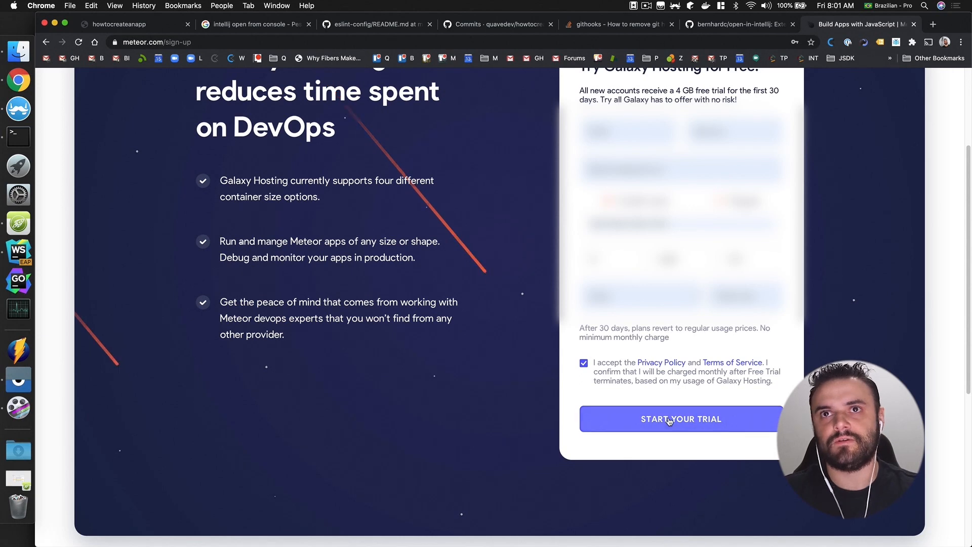
left_click(669, 421)
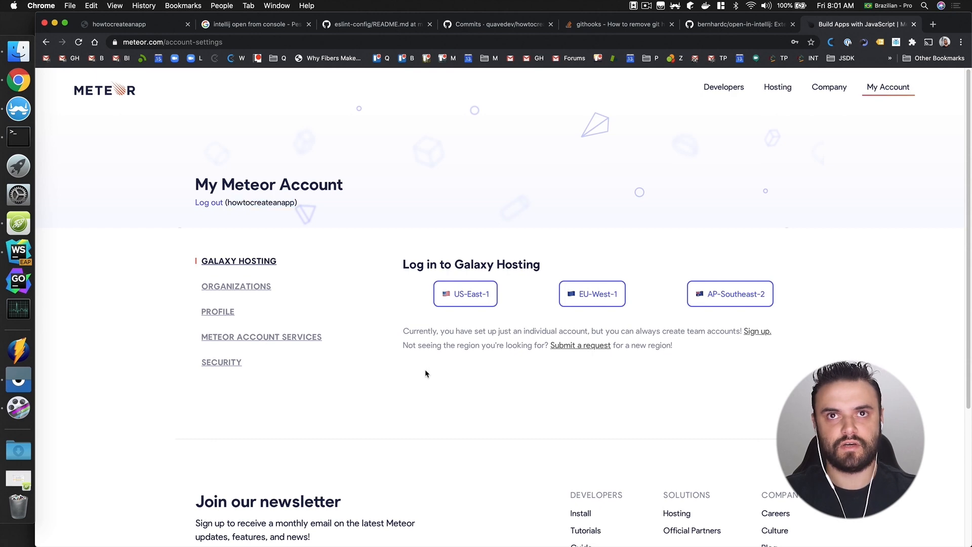
Load the galaxy-guide docs in a new tab, then go back to the Meteor account page.
key("super+t")
type("galaxy-guide.meteor.com")
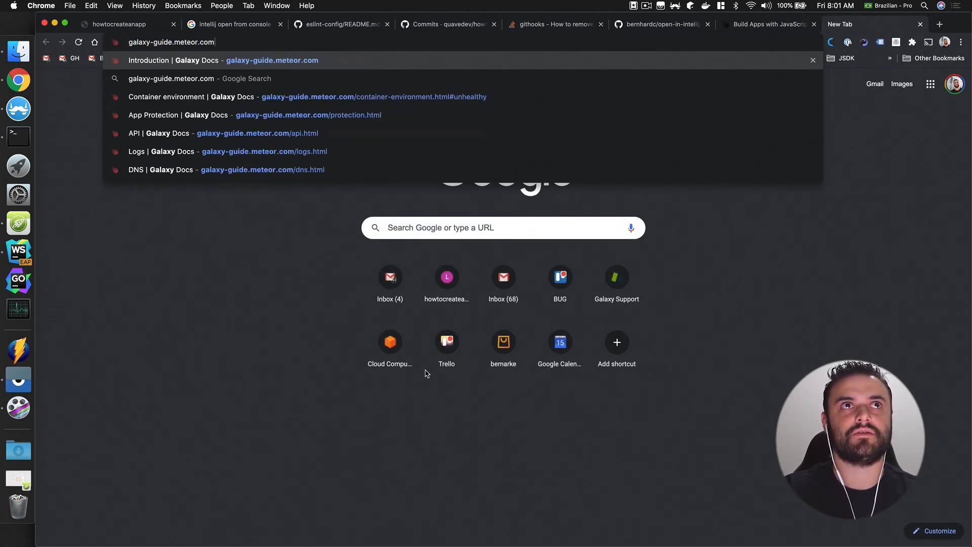
key("Return")
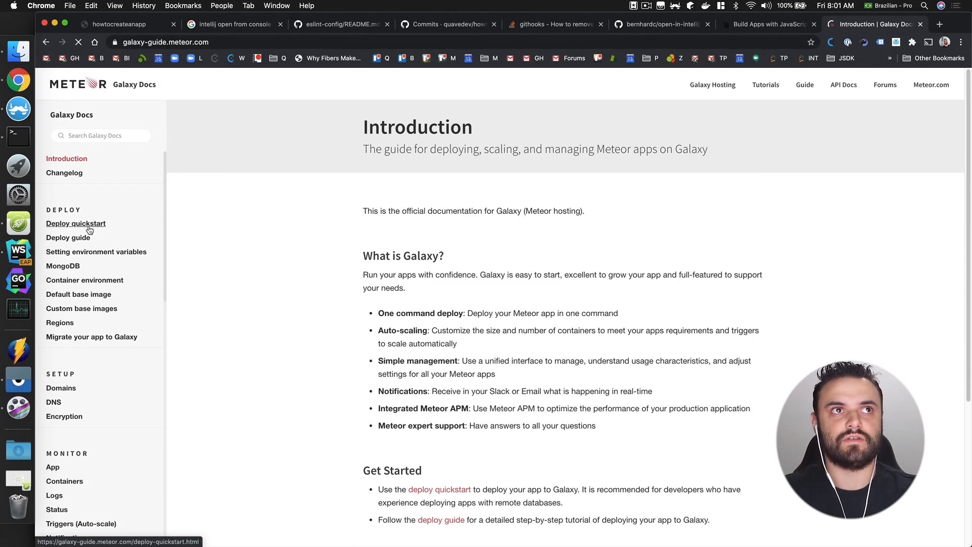
left_click(755, 25)
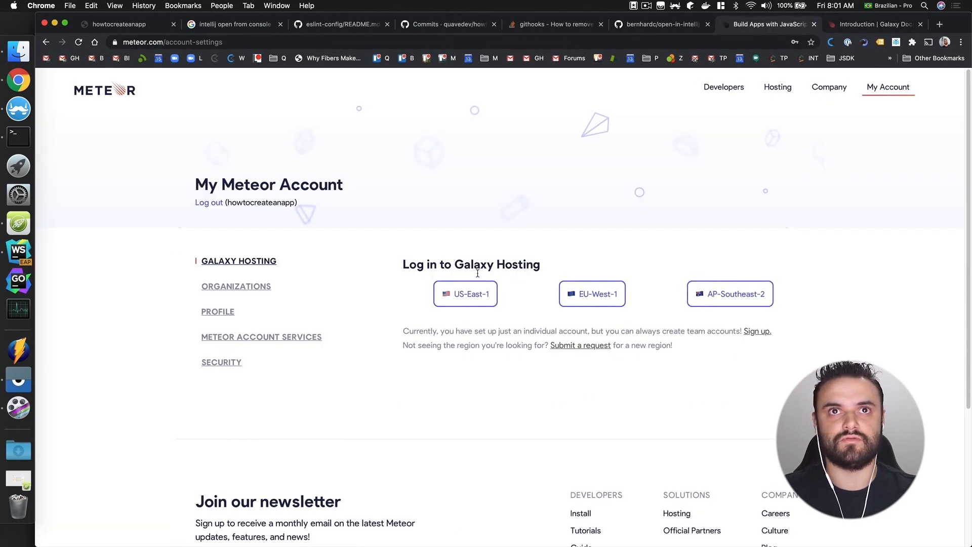
Open the US-East-1 Galaxy apps dashboard, review its navigation list, and return to the Meteor tab.
left_click(469, 295)
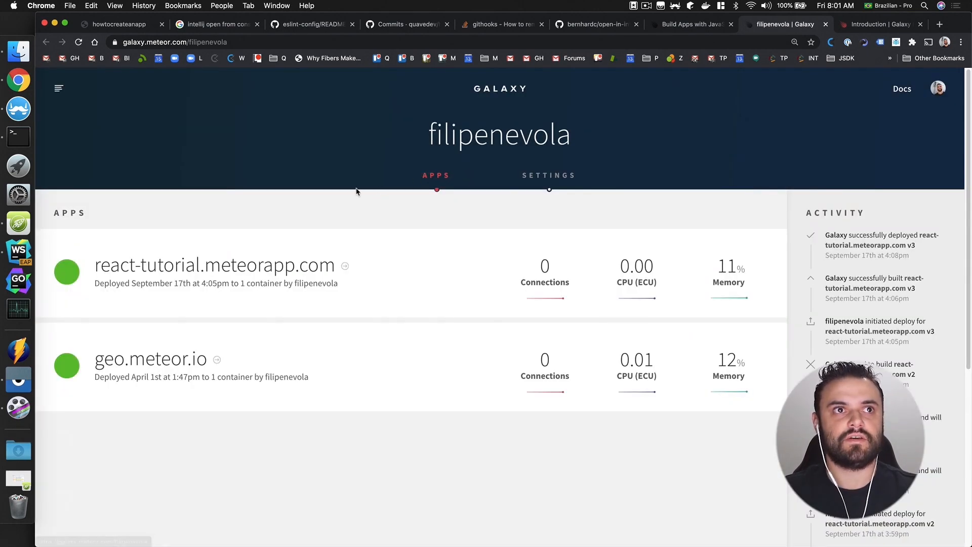
left_click(59, 89)
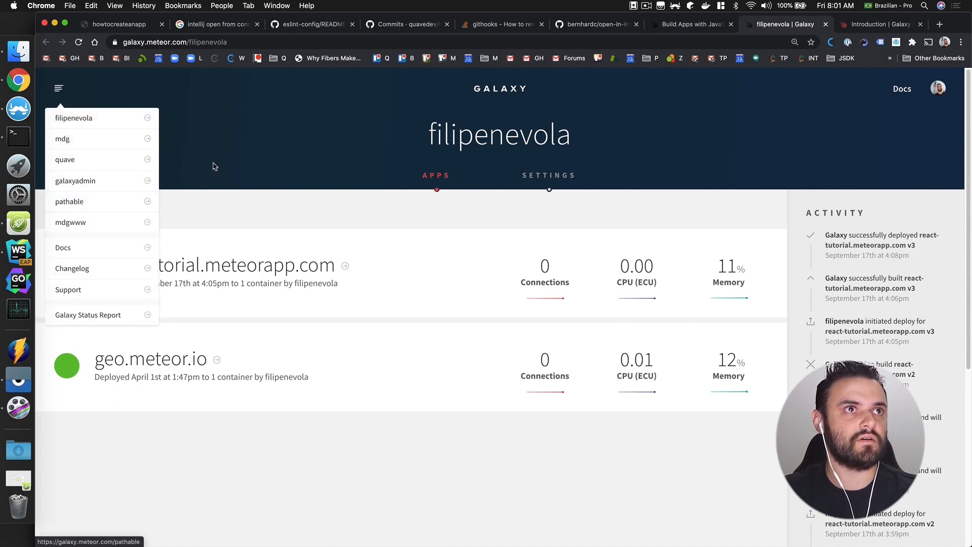
left_click(169, 154)
left_click(59, 90)
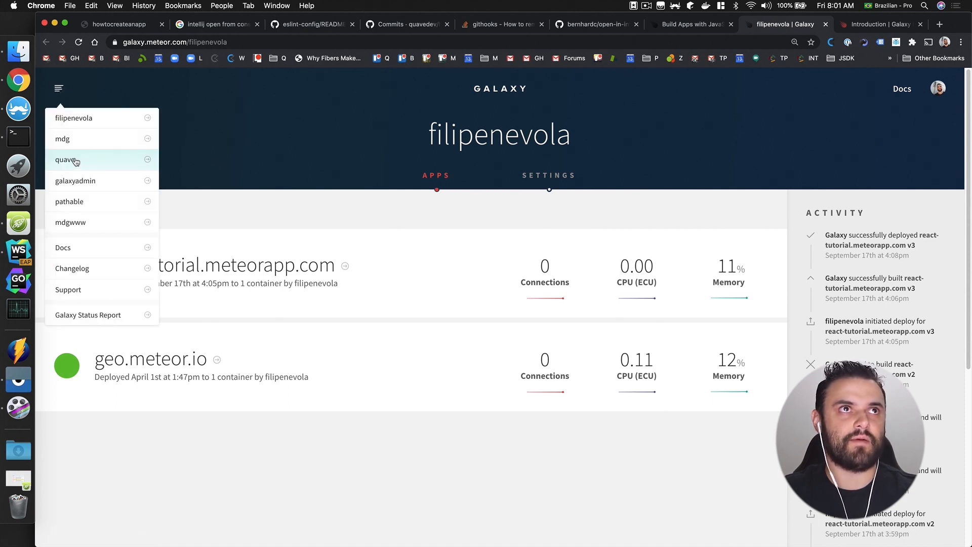
left_click(377, 116)
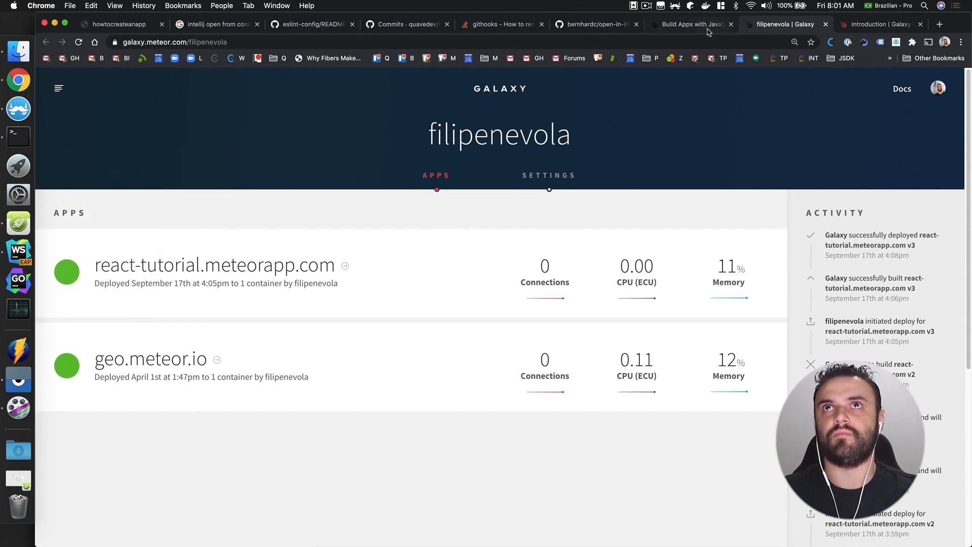
left_click(707, 29)
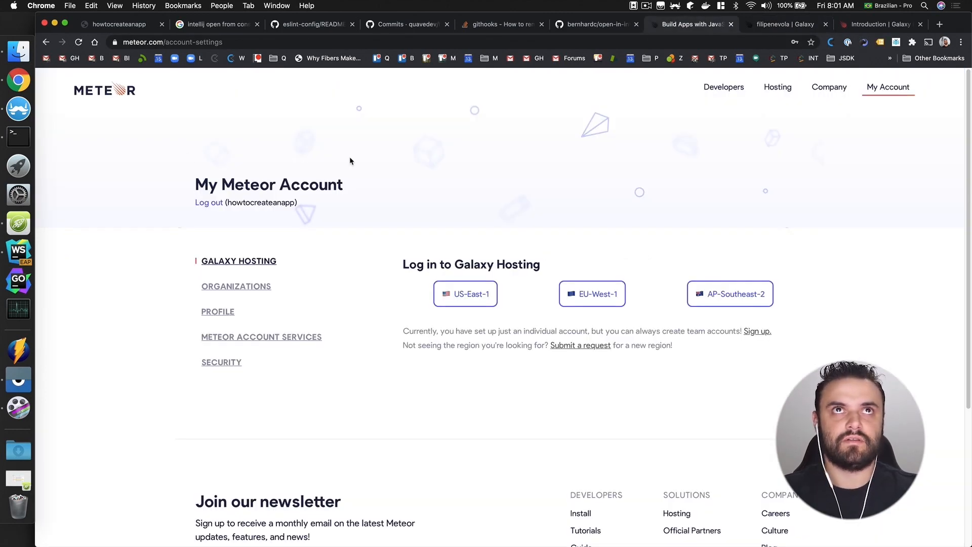
key("super+t")
Load react-tutorial, open the Deploying chapter and scroll to section 12.2: Set up MongoDB.
type("react-tu")
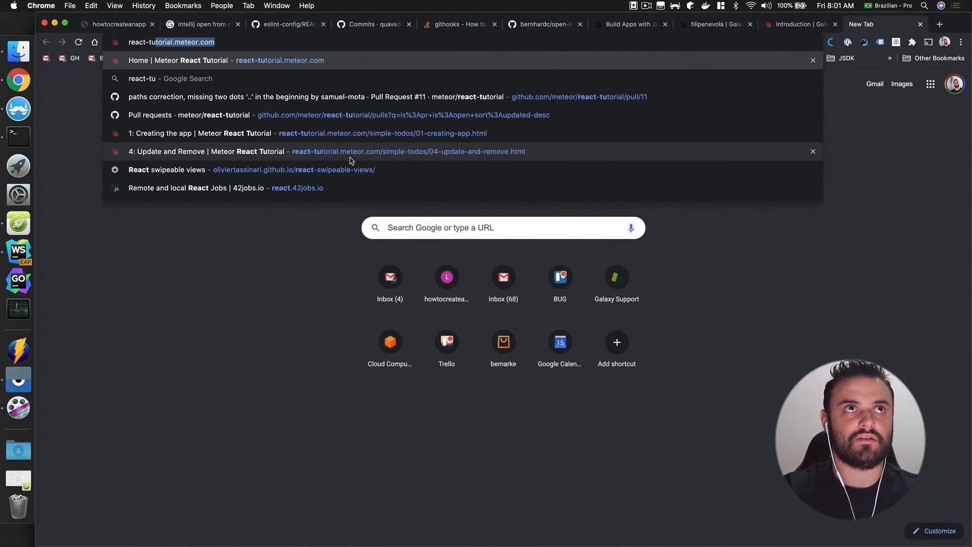
key("Return")
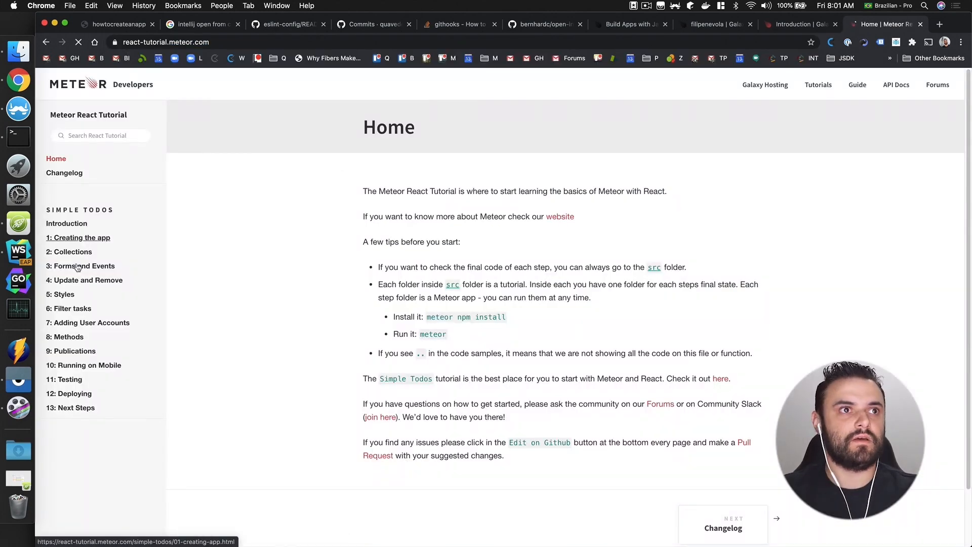
left_click(78, 393)
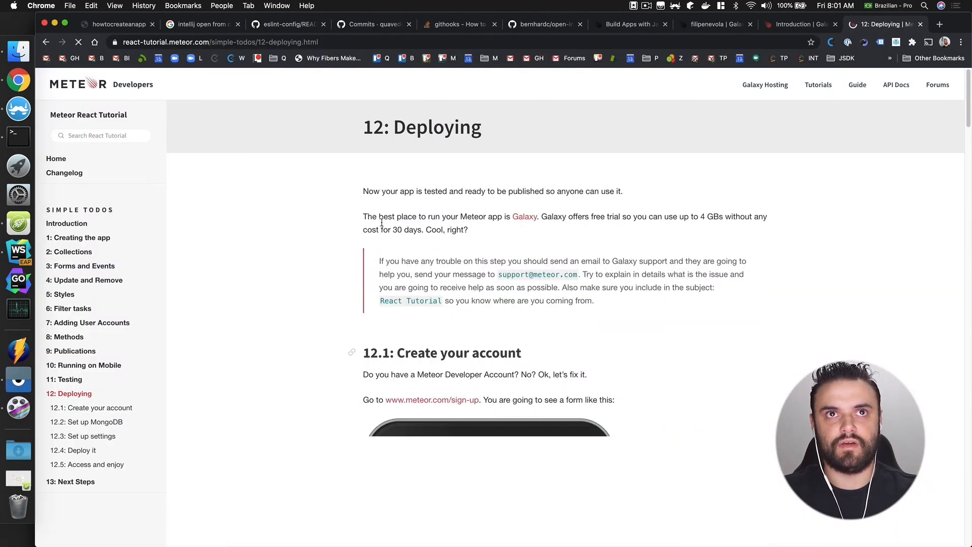
scroll(399, 213, "down", 1)
scroll(425, 197, "down", 1)
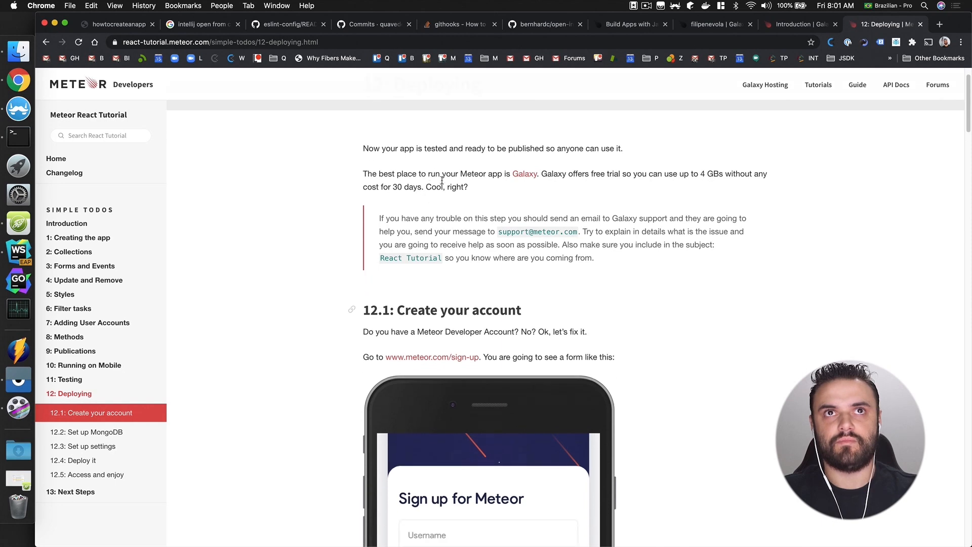
scroll(504, 183, "down", 2)
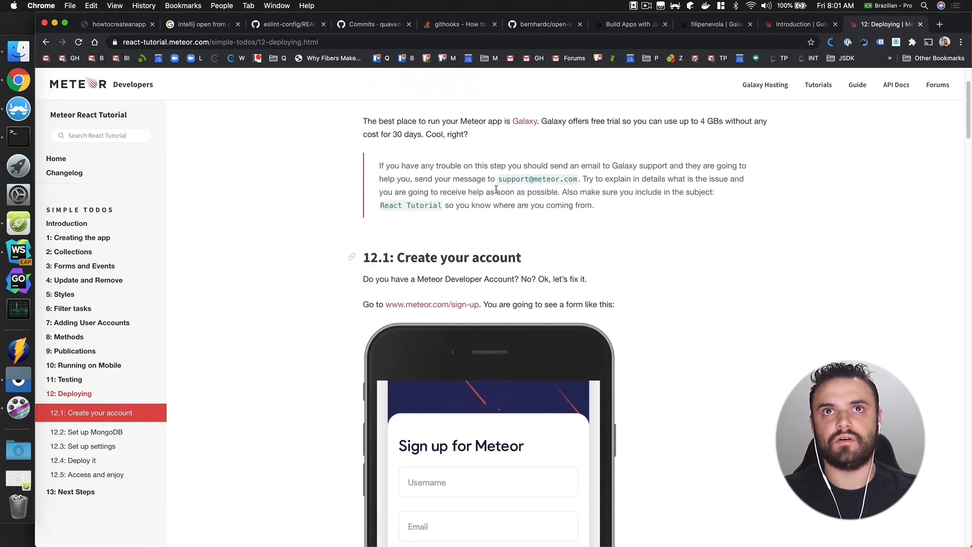
scroll(501, 188, "down", 20)
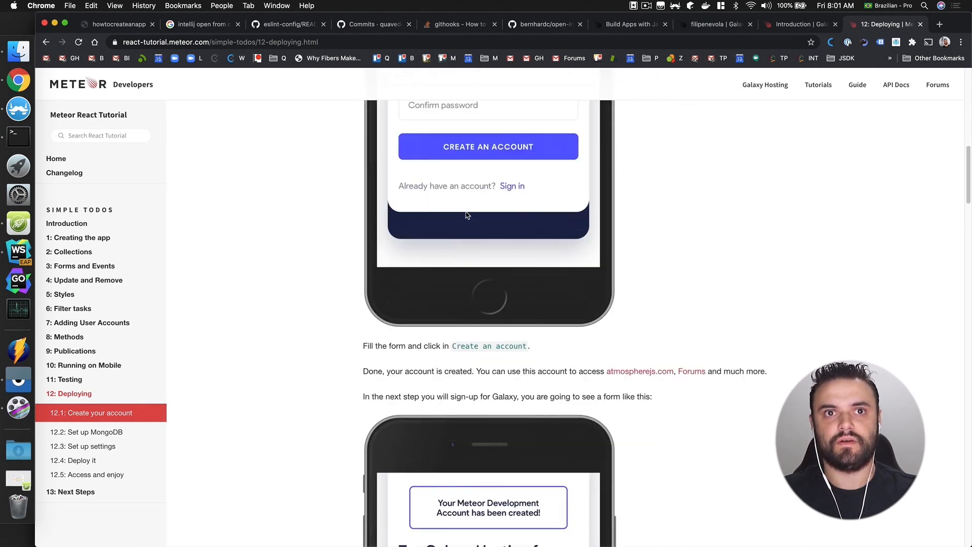
scroll(452, 204, "down", 20)
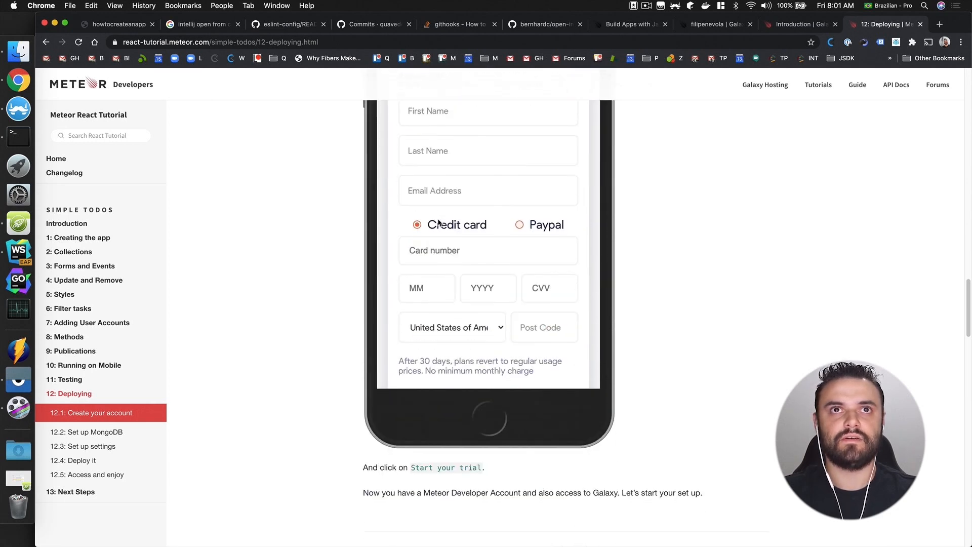
scroll(436, 219, "down", 4)
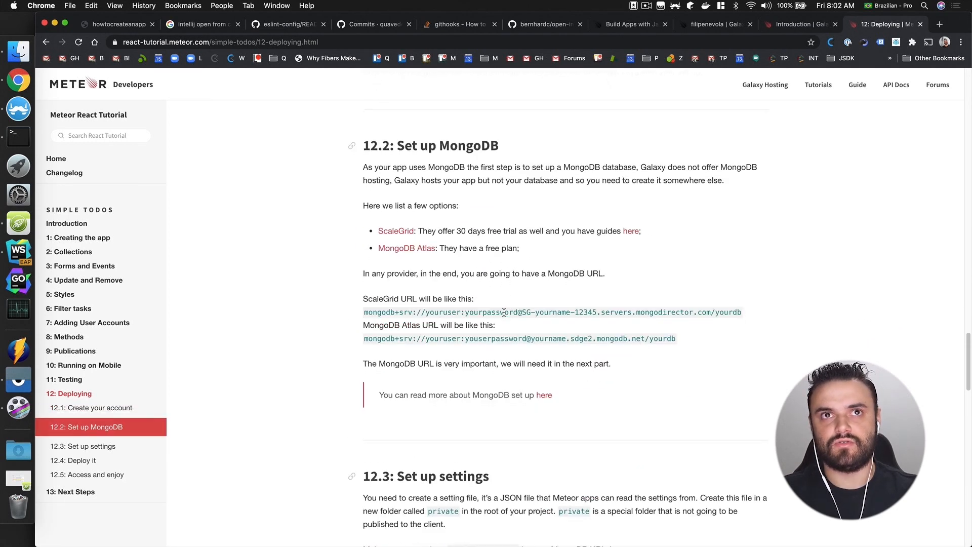
scroll(506, 314, "down", 2)
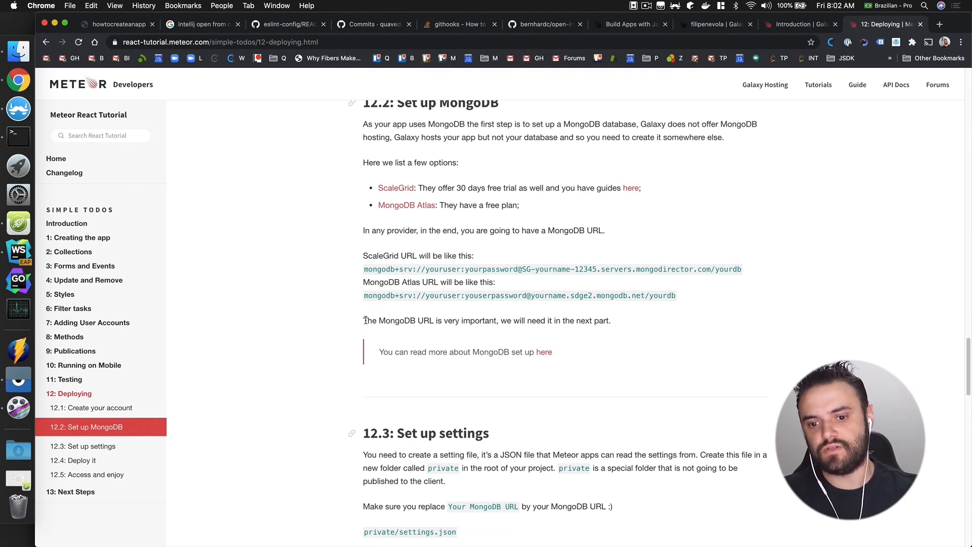
Sign in to cloud.mongodb.com in a new tab using the work Google account.
key("super+t")
type("cloud")
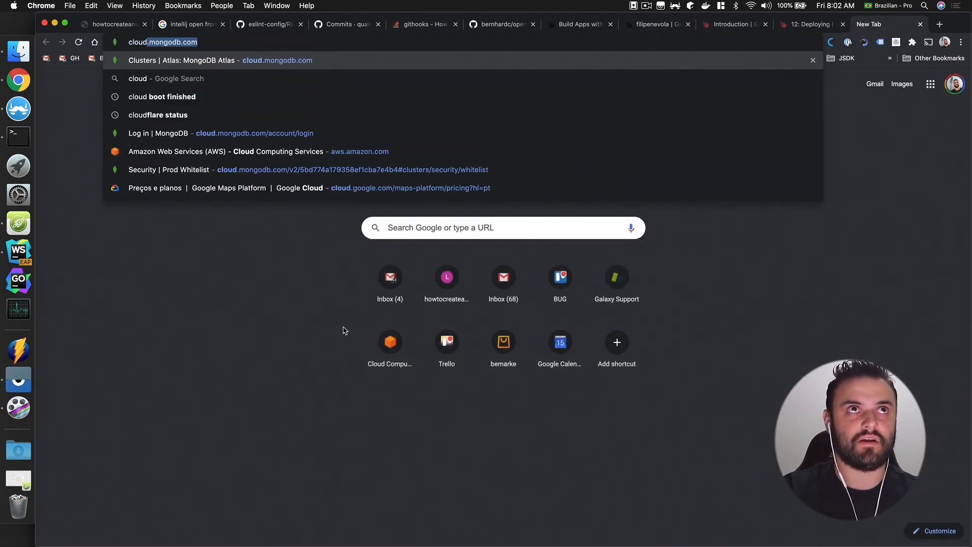
key("Return")
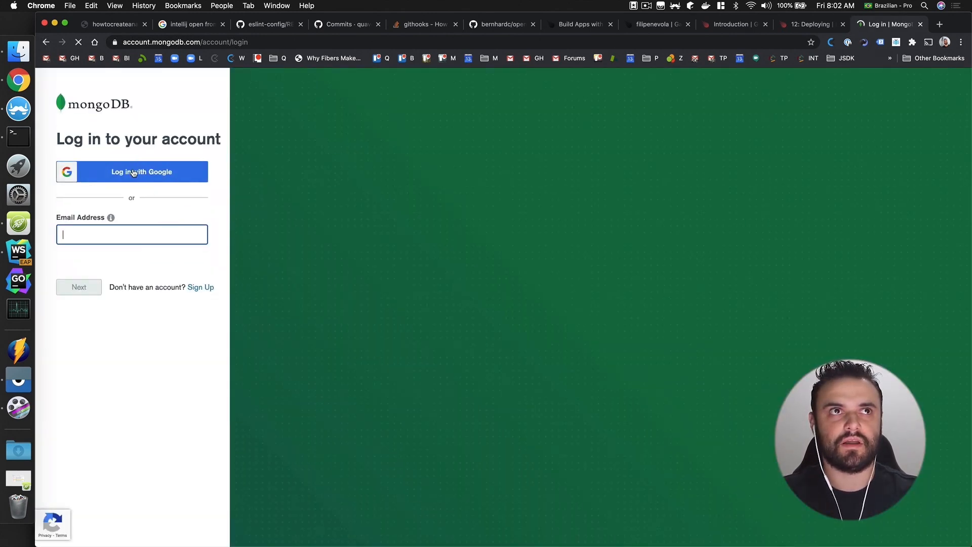
left_click(134, 173)
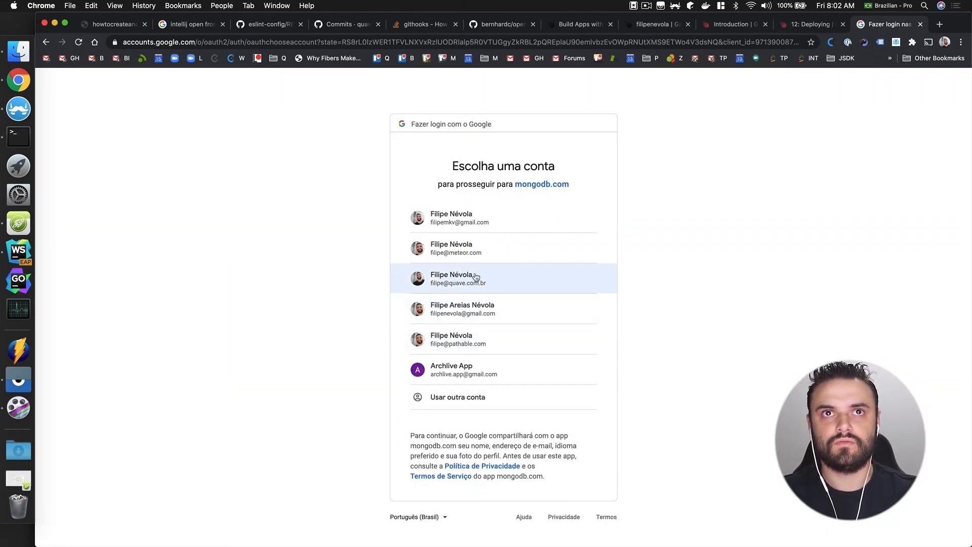
left_click(431, 274)
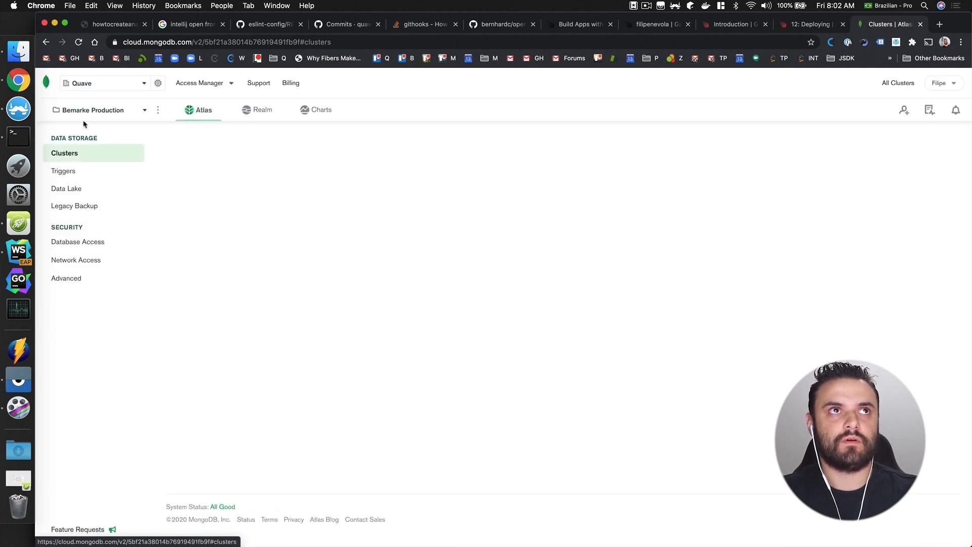
Start a new project from the Quave organization's project list.
left_click(142, 87)
left_click(135, 88)
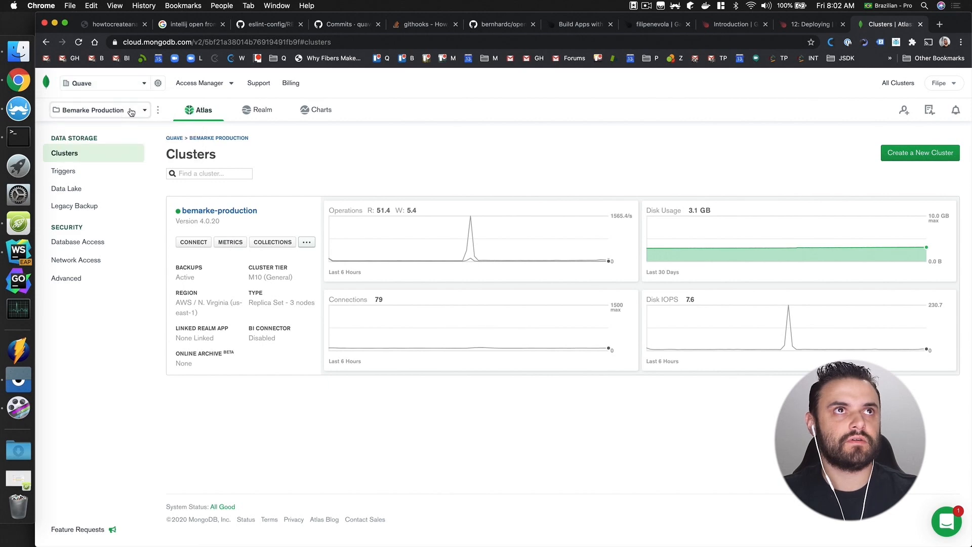
left_click(132, 111)
left_click(143, 238)
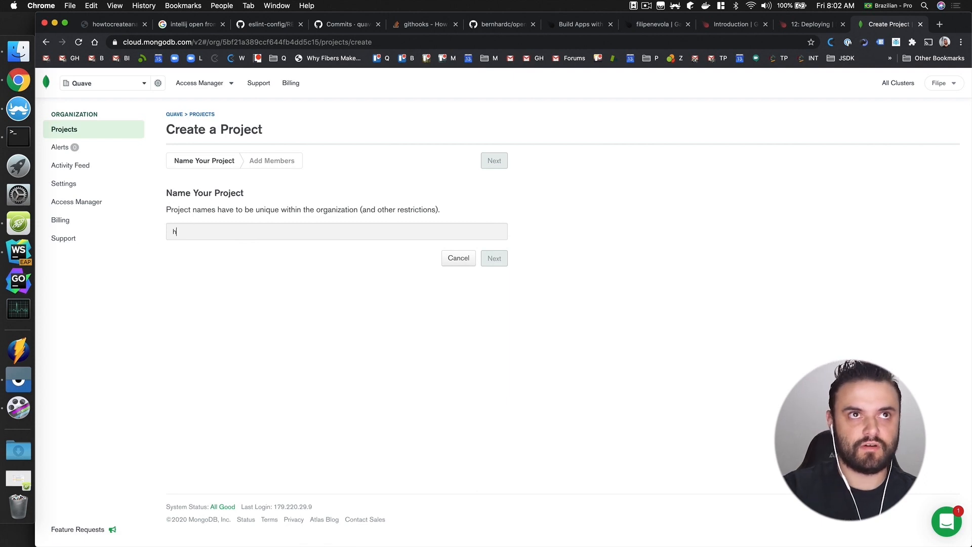
Name the Atlas project howtocreateanapp and create it with default member settings.
type("howtocreateanapp")
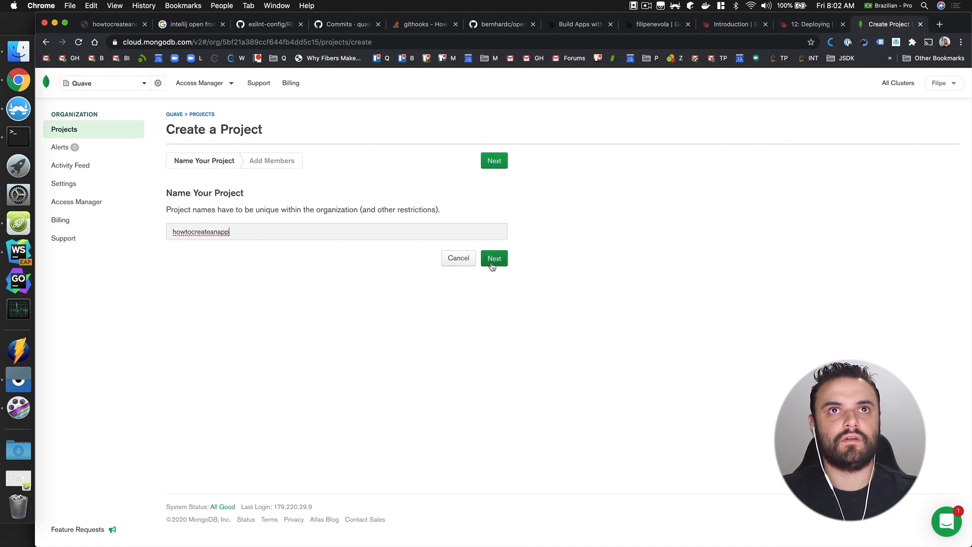
left_click(492, 260)
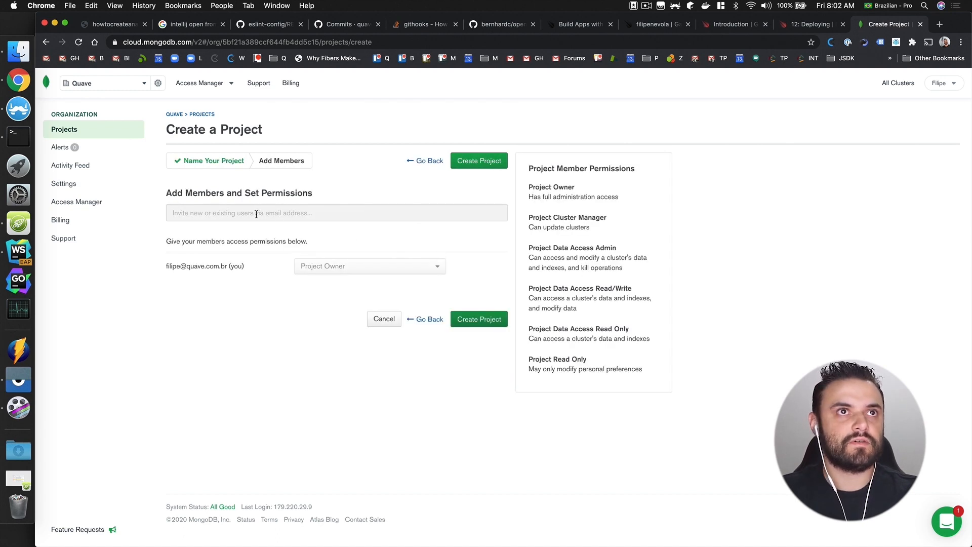
left_click(479, 320)
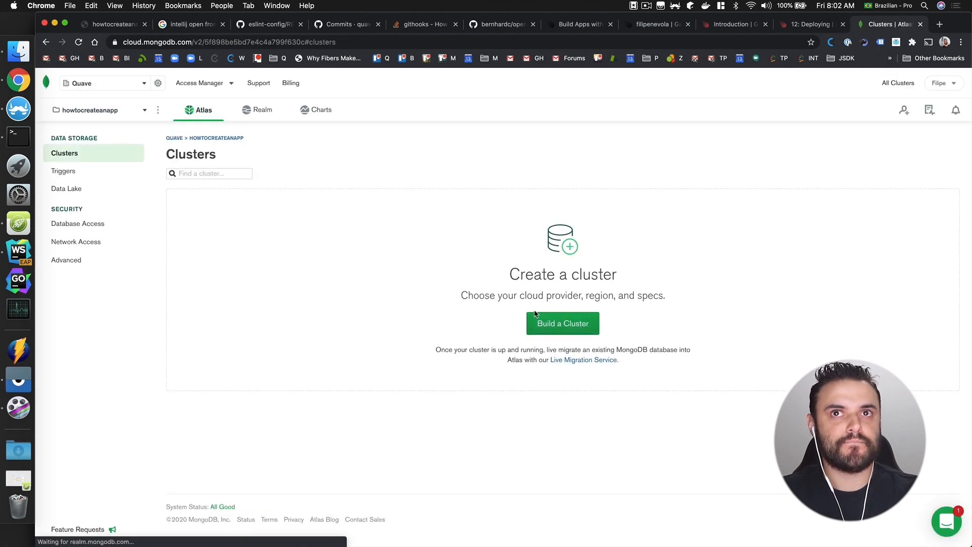
Build a free shared M0 cluster named howtocreateanapp on AWS N. Virginia.
left_click(559, 322)
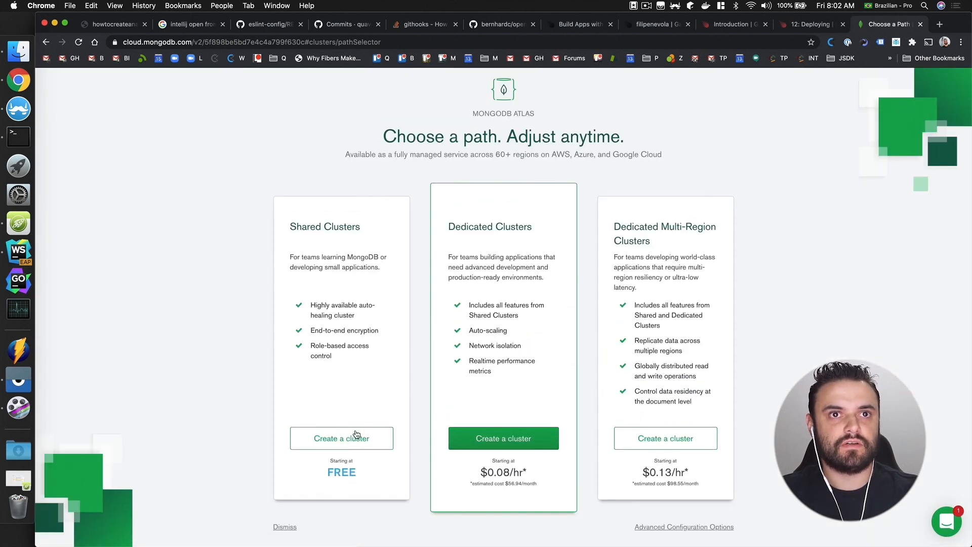
left_click(356, 435)
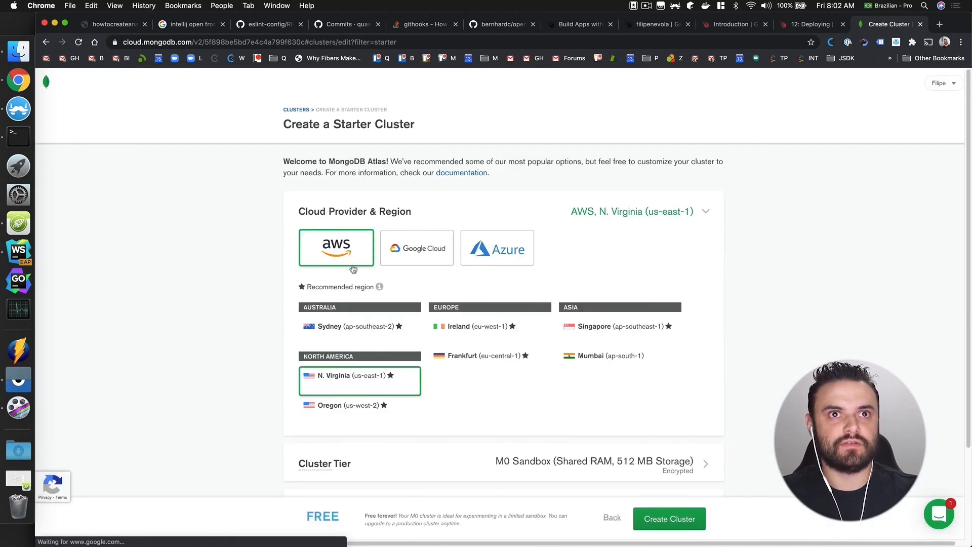
scroll(353, 269, "down", 1)
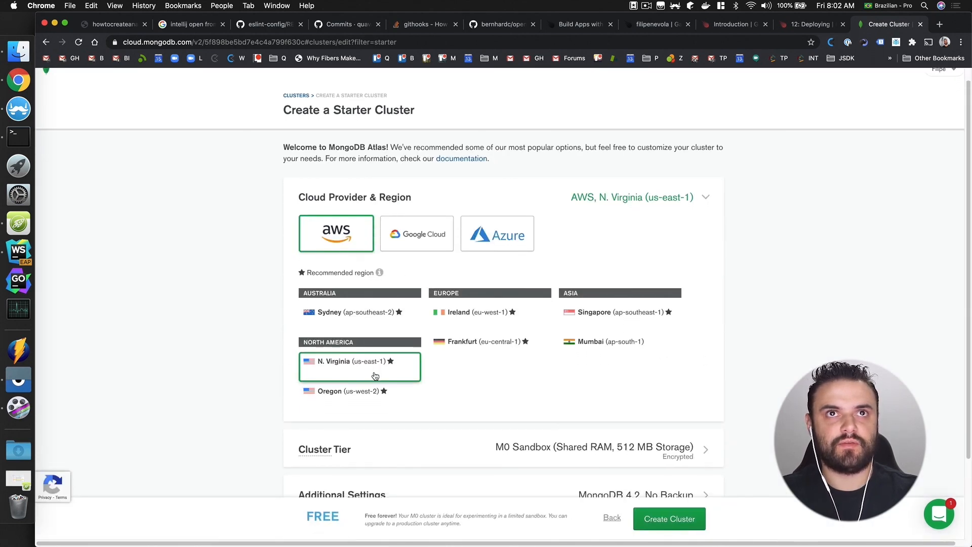
scroll(374, 375, "down", 4)
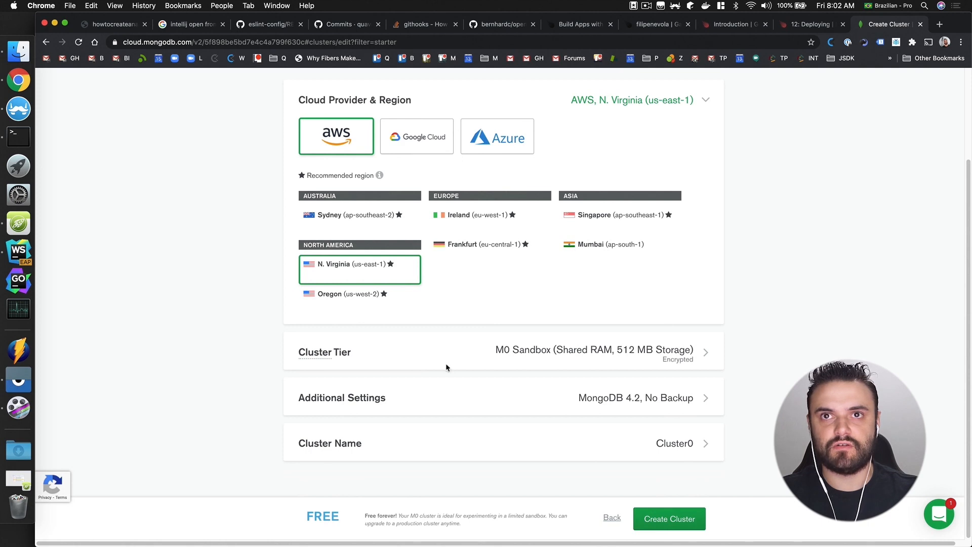
left_click(677, 450)
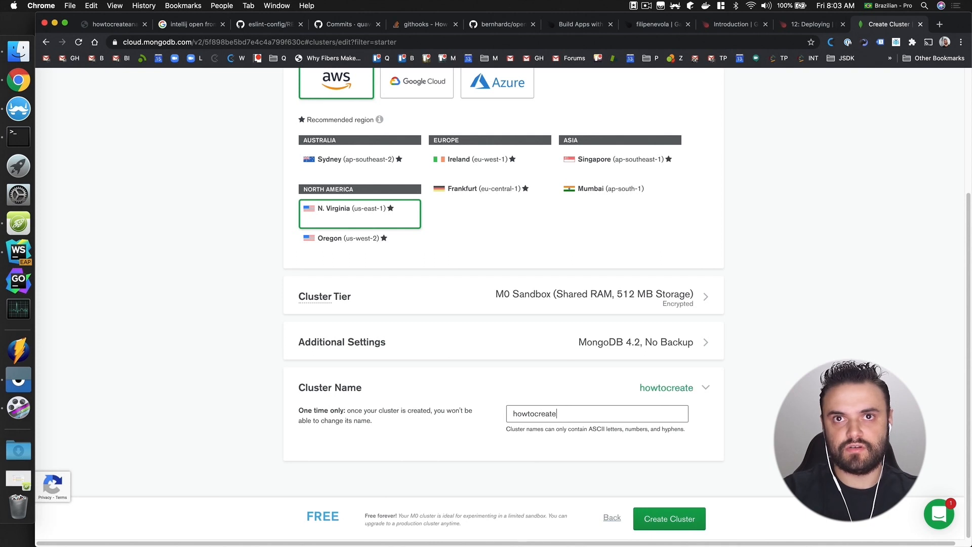
left_click(672, 519)
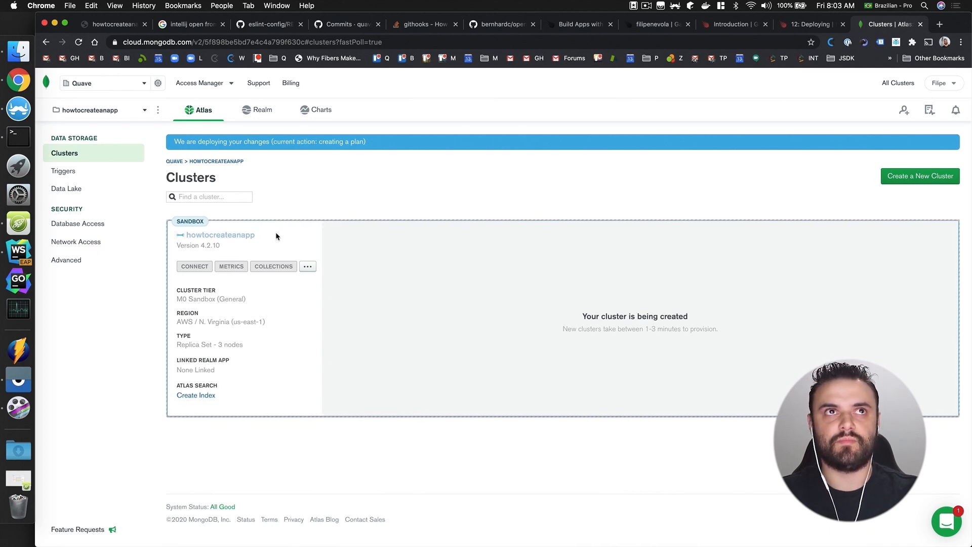
Select the tutorial's settings.json example code and bring WebStorm forward.
left_click(816, 26)
scroll(385, 307, "down", 5)
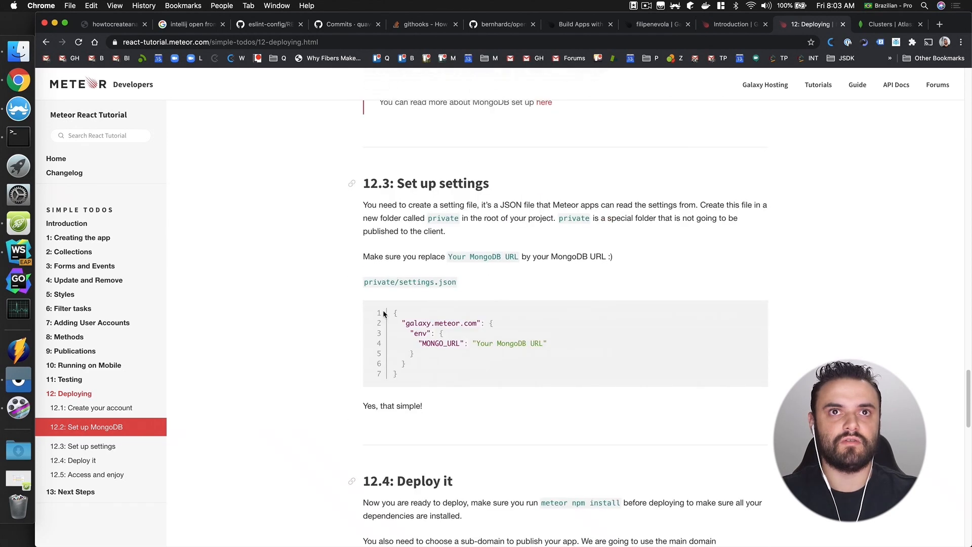
left_click_drag(394, 315, 416, 370)
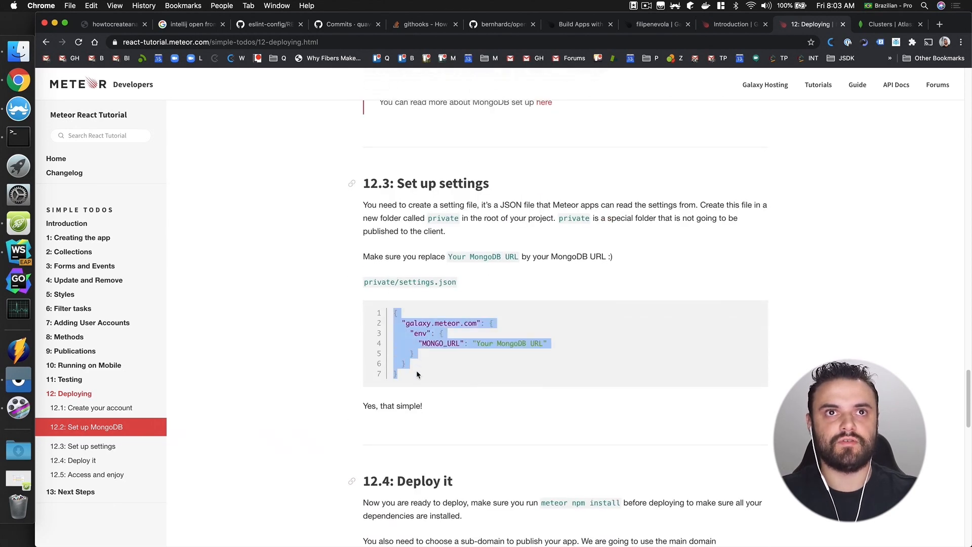
left_click(19, 250)
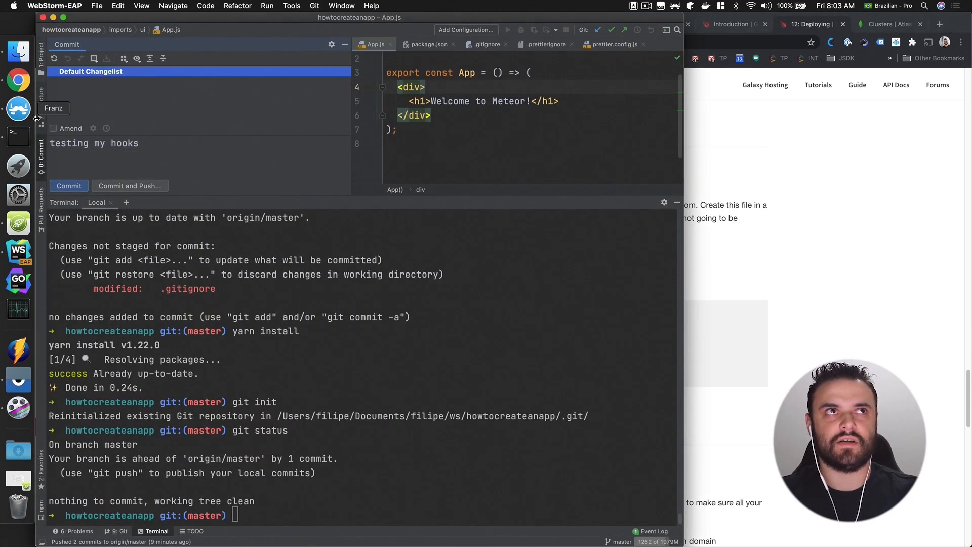
Create the private folder in the project root with env/production folders inside it.
left_click(42, 66)
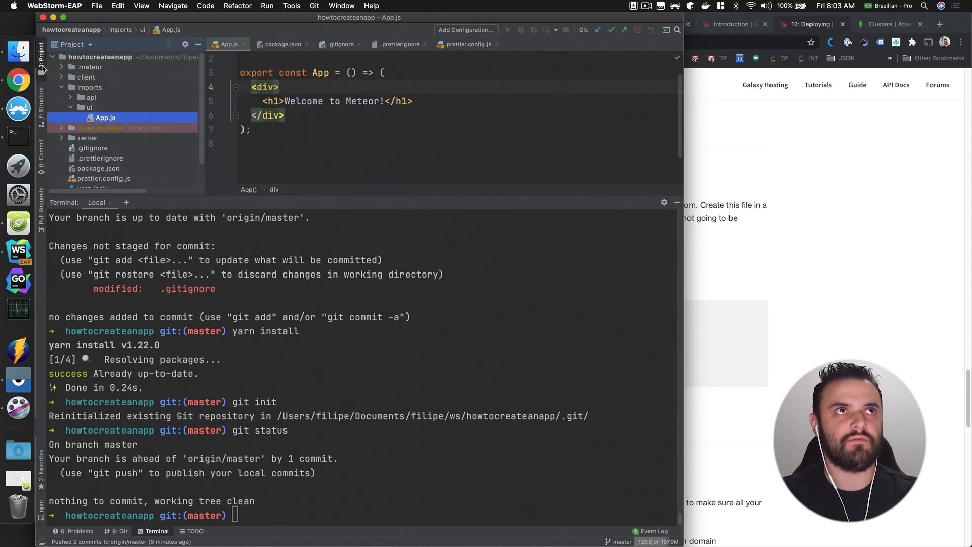
left_click(57, 87)
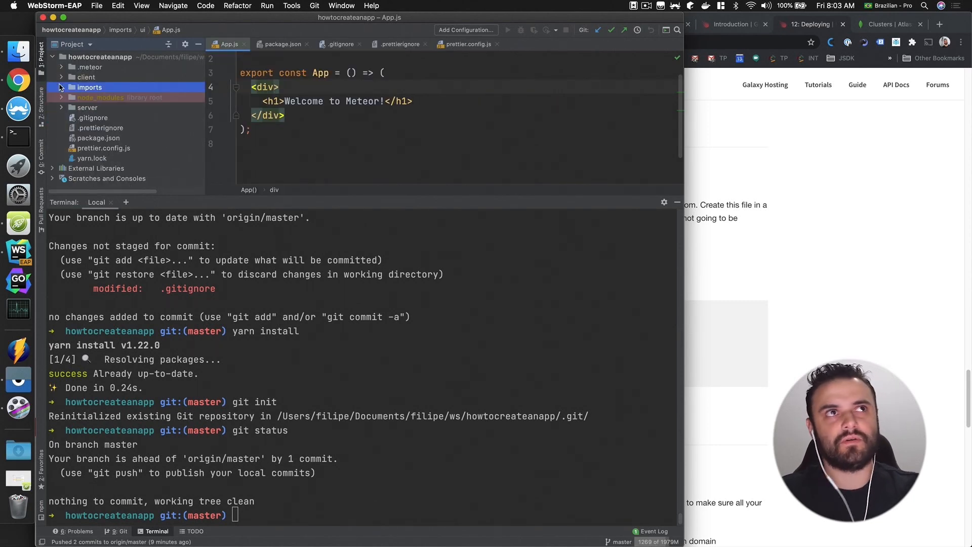
right_click(68, 56)
mouse_move(94, 63)
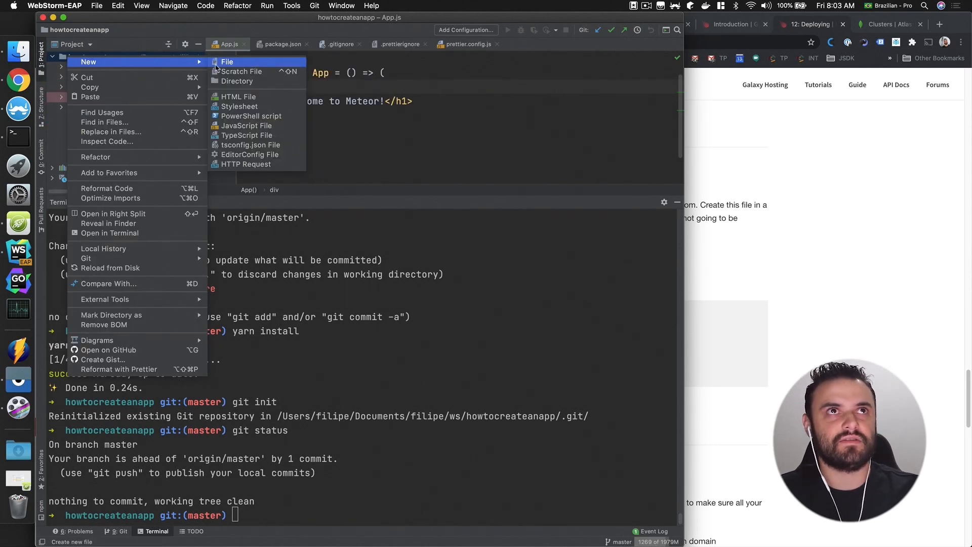
left_click(233, 82)
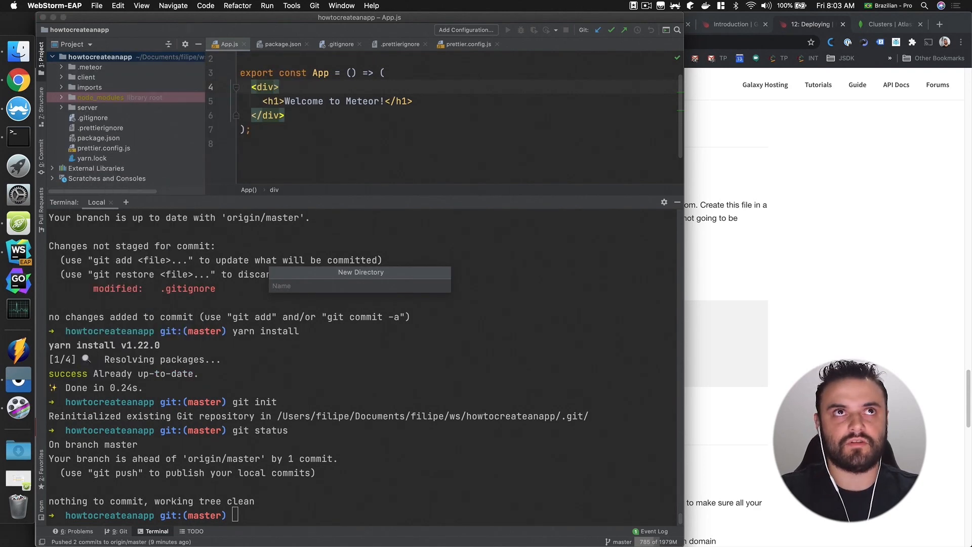
type("private")
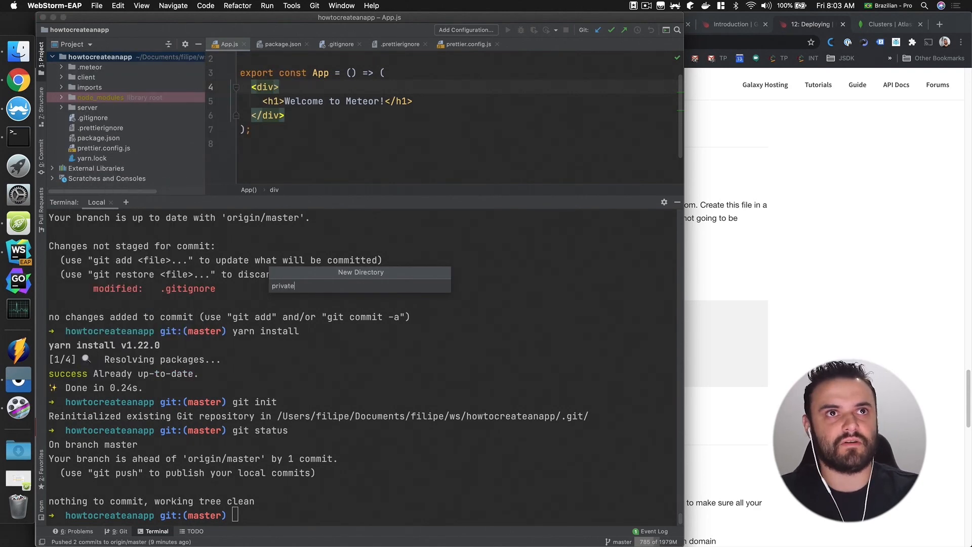
key("Return")
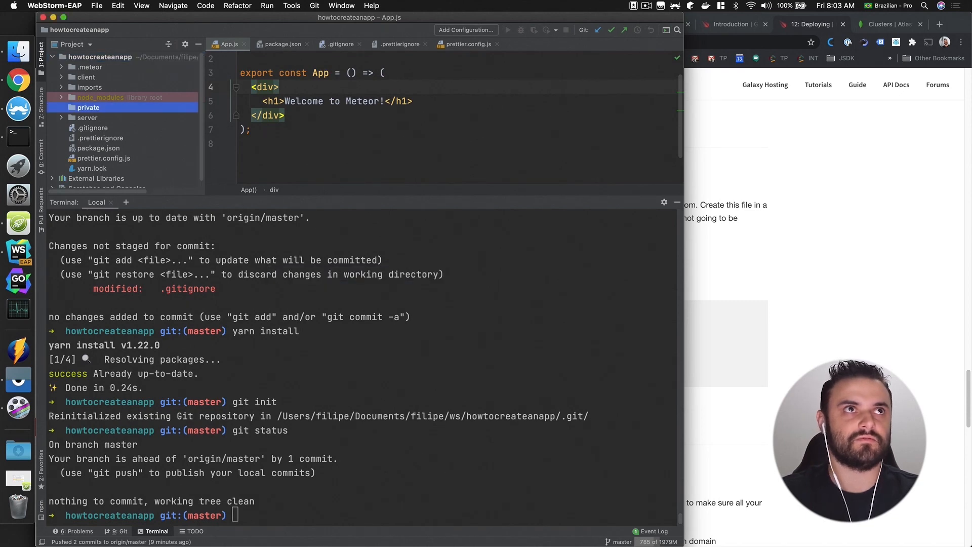
right_click(96, 108)
mouse_move(132, 111)
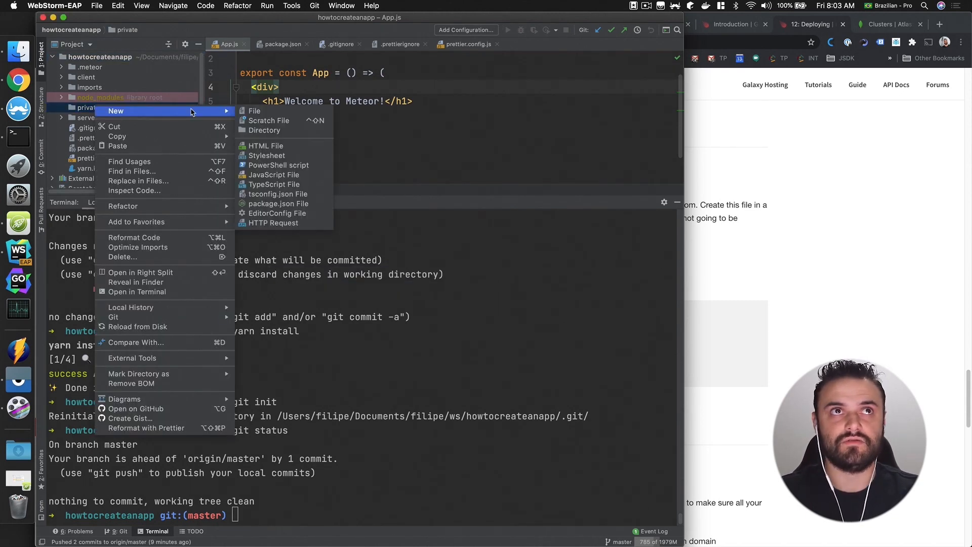
left_click(264, 131)
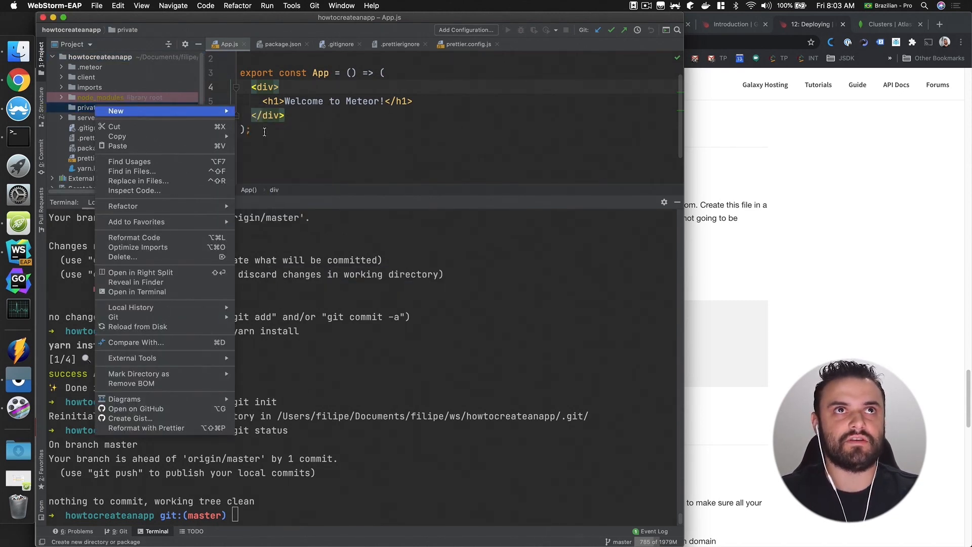
type("env")
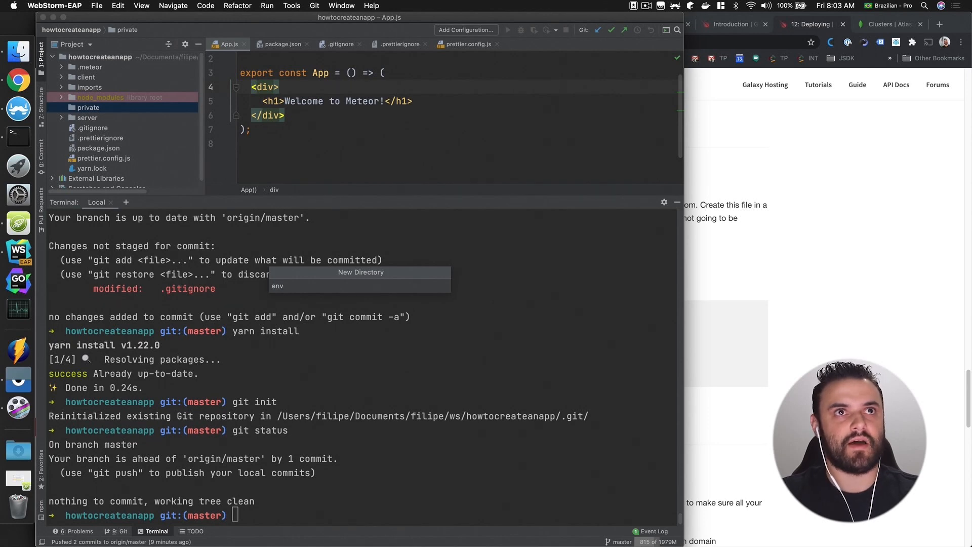
type("/production")
key("Return")
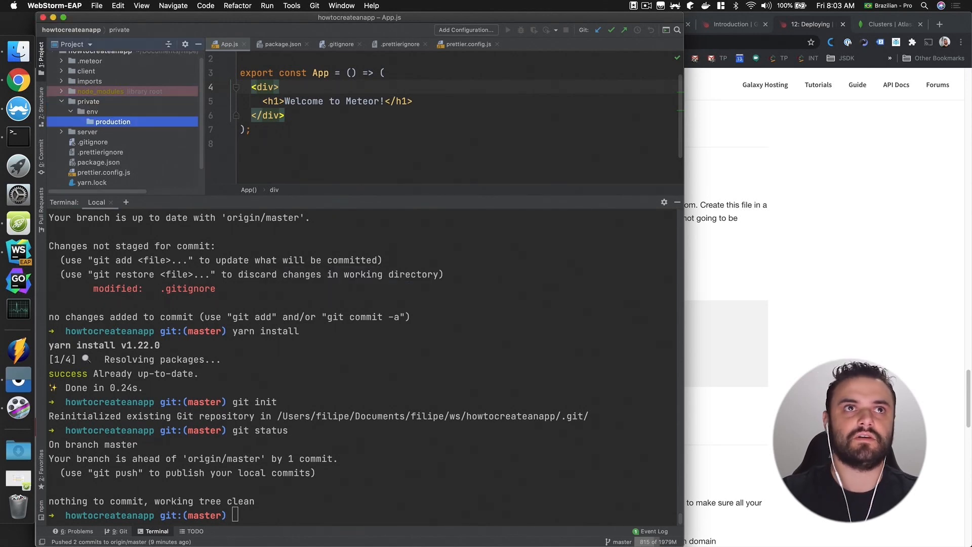
Create settings.json in production and paste the Galaxy MONGO_URL settings JSON into it.
right_click(139, 123)
mouse_move(168, 129)
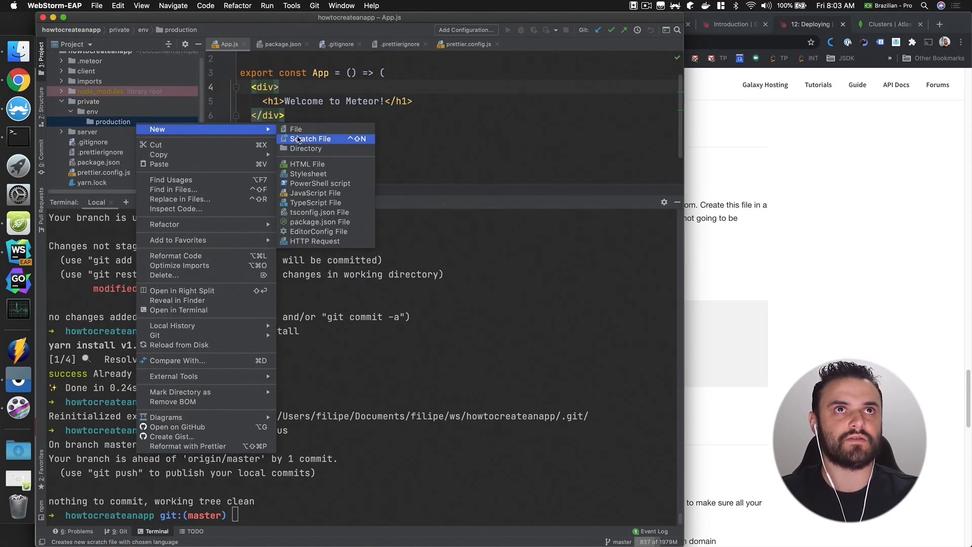
left_click(303, 136)
type("settings.")
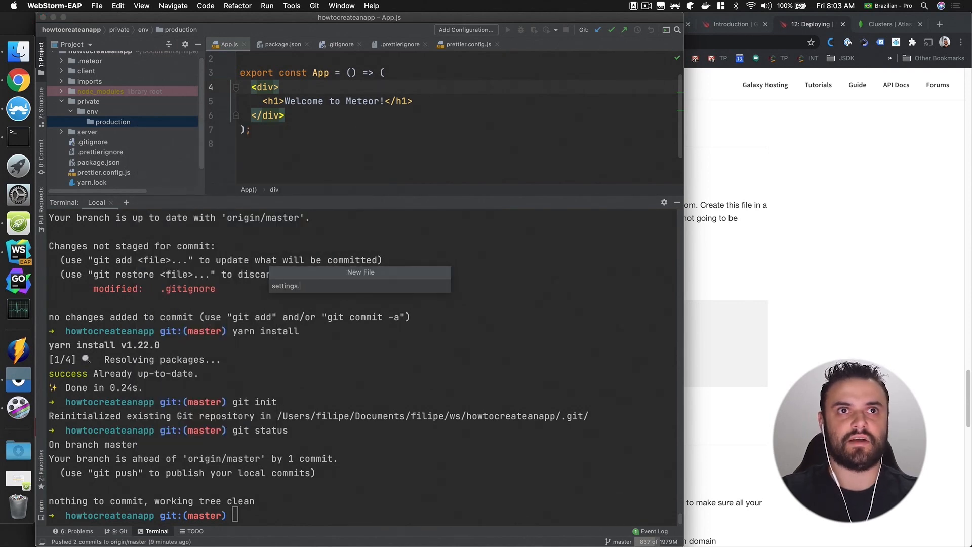
type("json")
key("Return")
key("Escape")
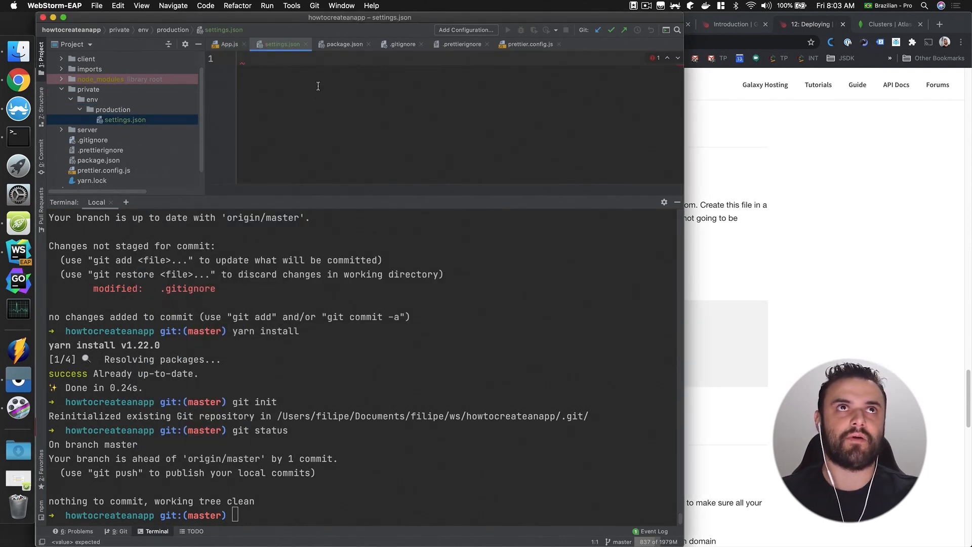
type("{   \"galaxy.meteor.com\": {     \"env\": {       \"MONGO_URL\": \"Your MongoDB URL\"     }   } }")
left_click(85, 92)
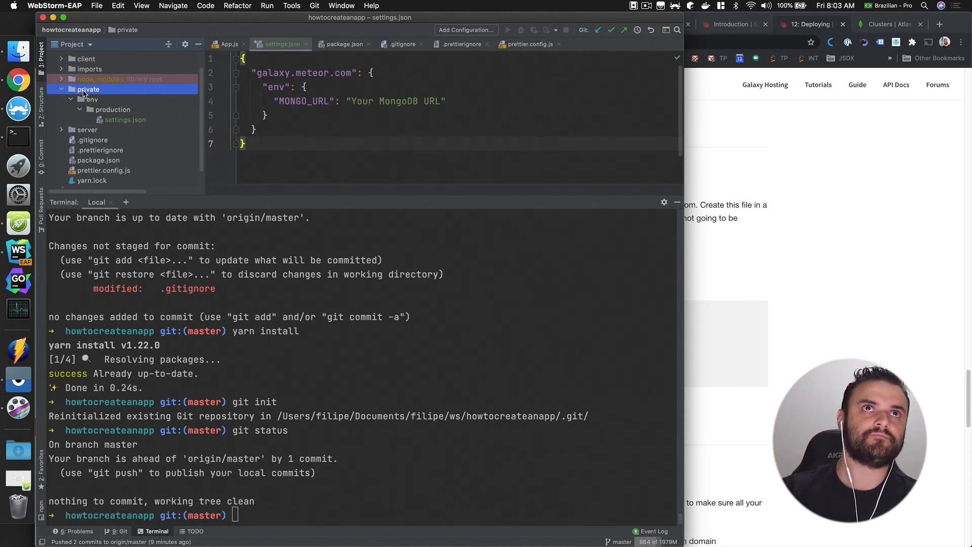
left_click(287, 87)
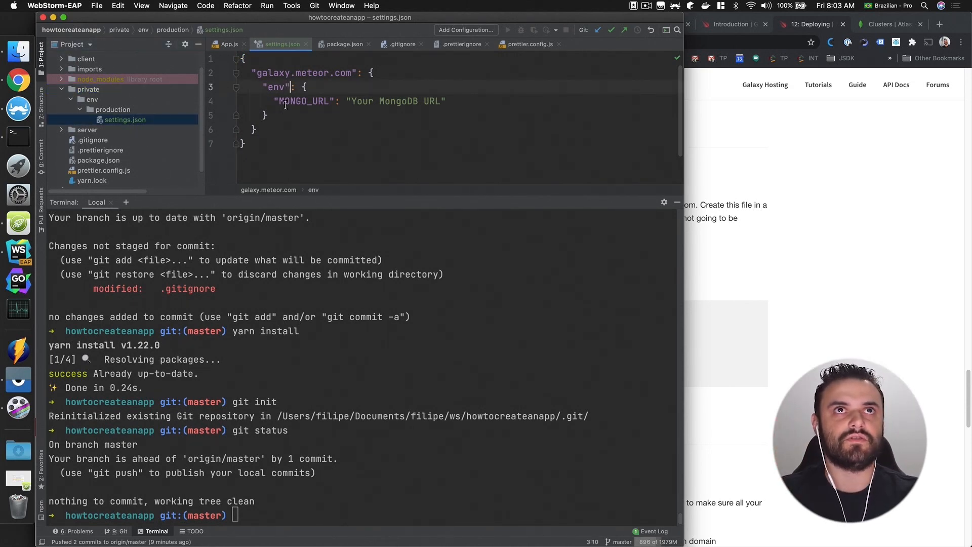
key("super+Tab")
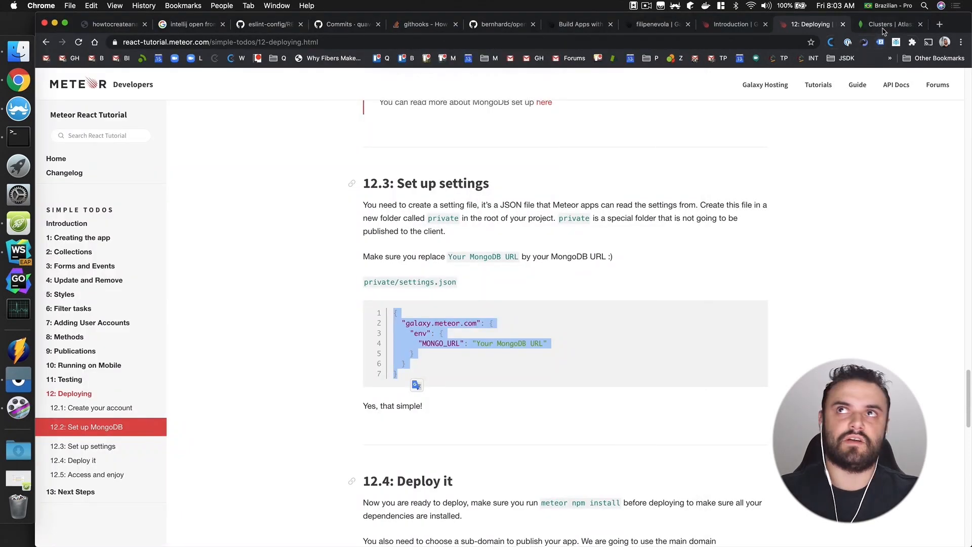
Check the provisioning cluster's options in Atlas, then return to settings.json's MONGO_URL placeholder and the terminal.
left_click(883, 27)
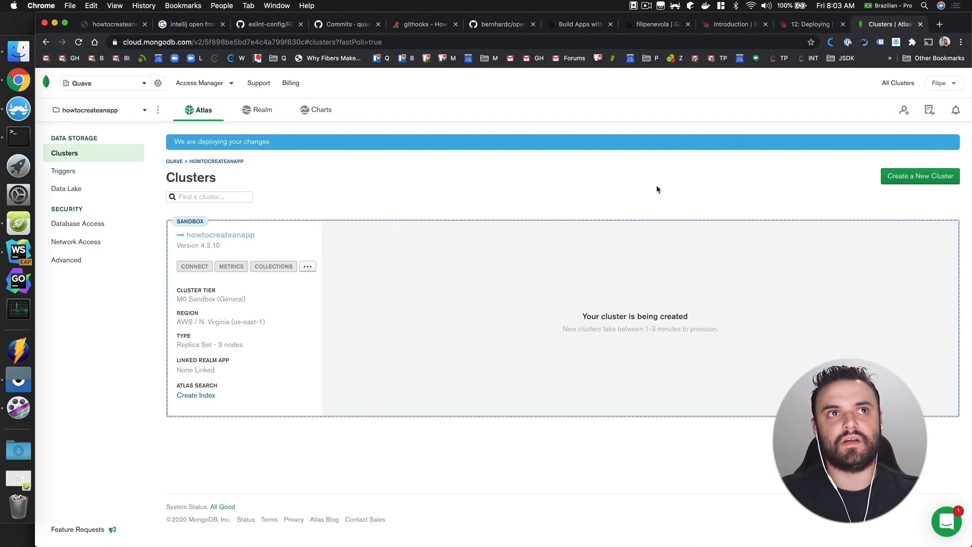
left_click(308, 267)
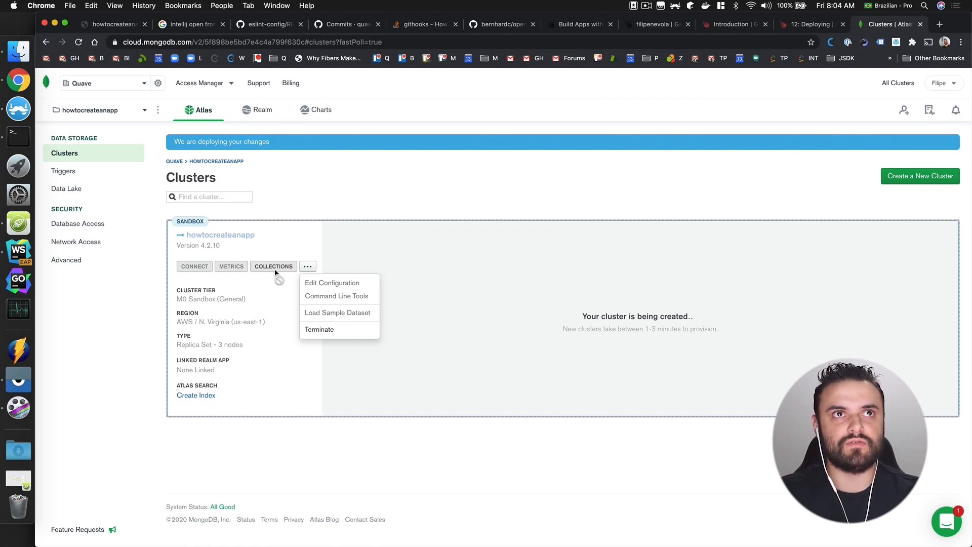
key("super+Tab")
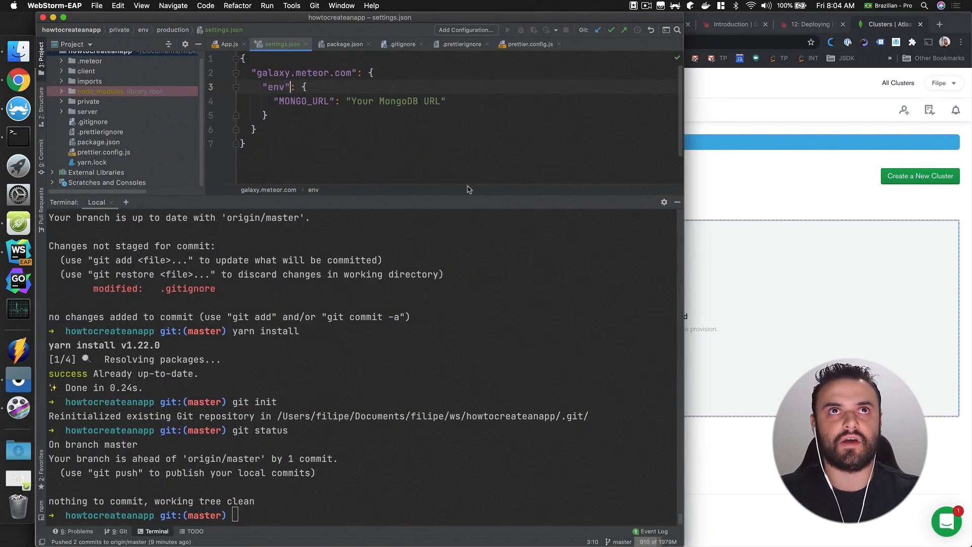
left_click_drag(351, 101, 436, 101)
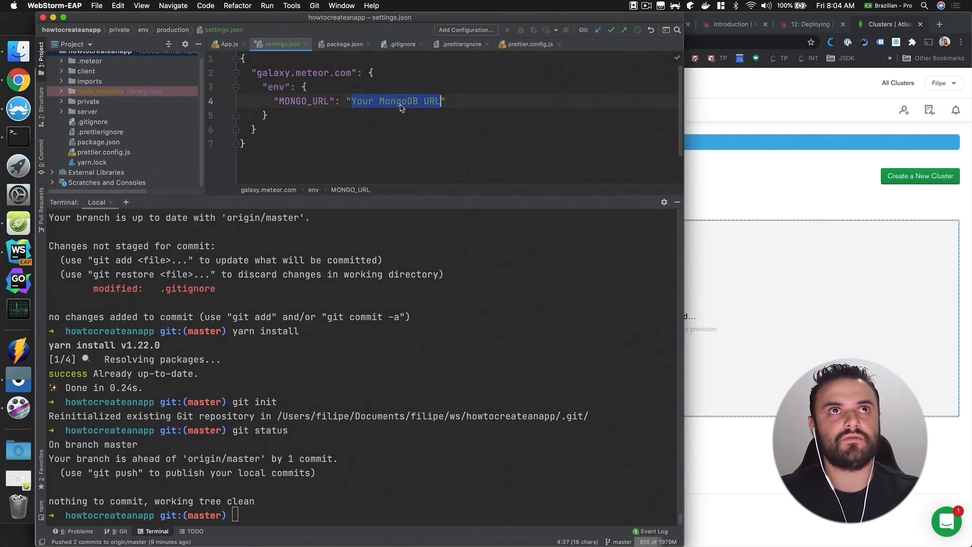
left_click(373, 111)
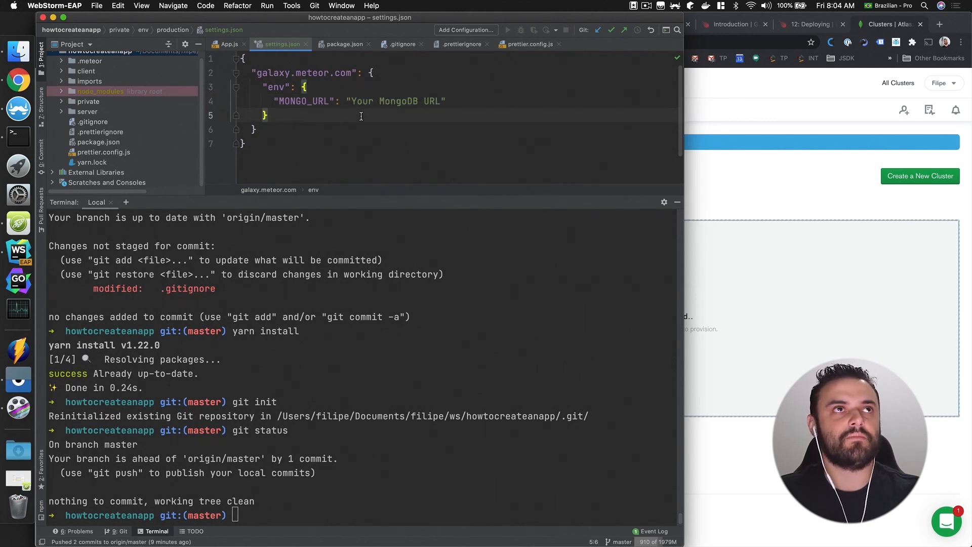
left_click(360, 270)
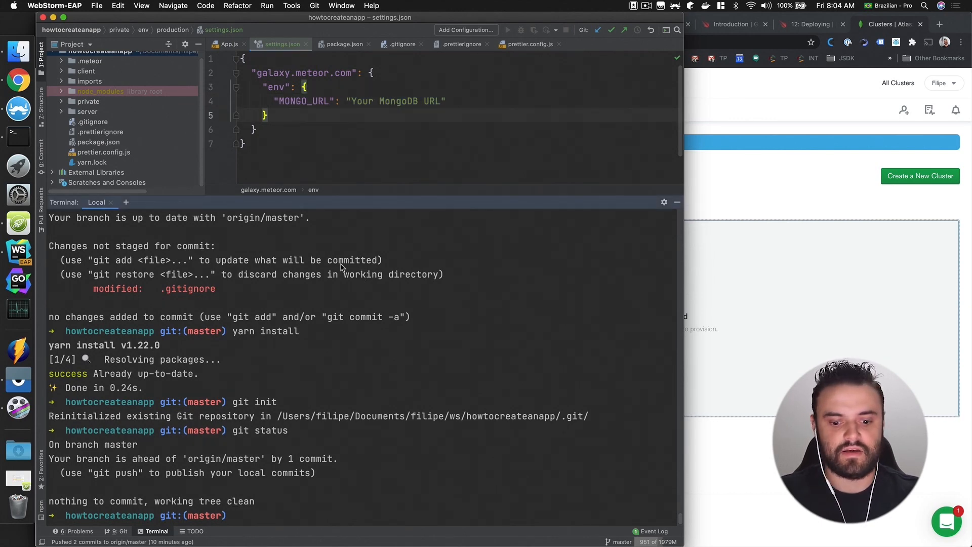
type("meteor deploy")
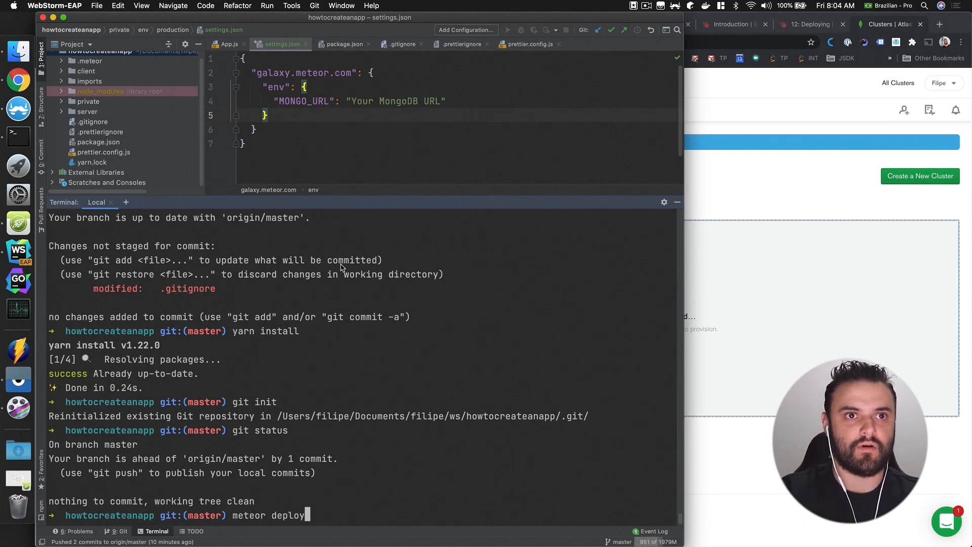
key("super+Tab")
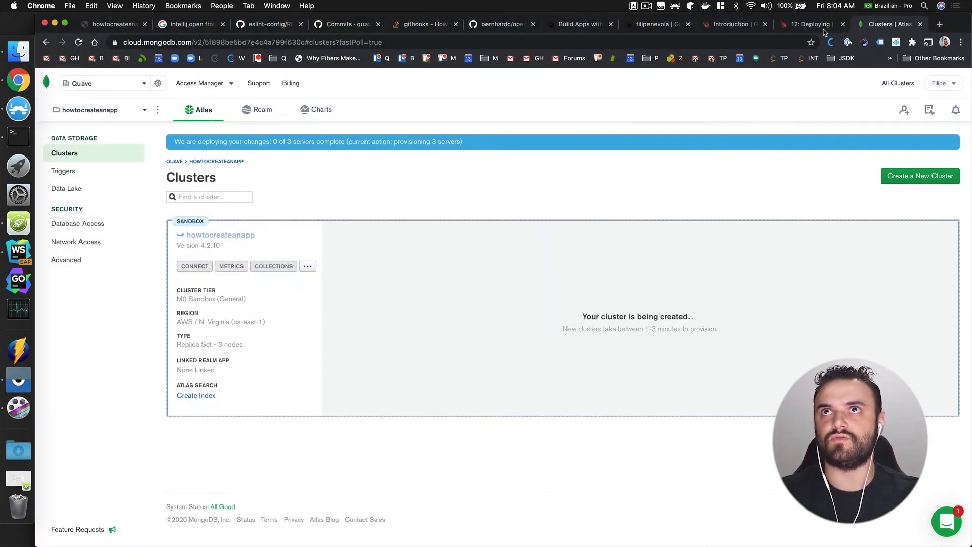
left_click(816, 25)
scroll(727, 162, "down", 7)
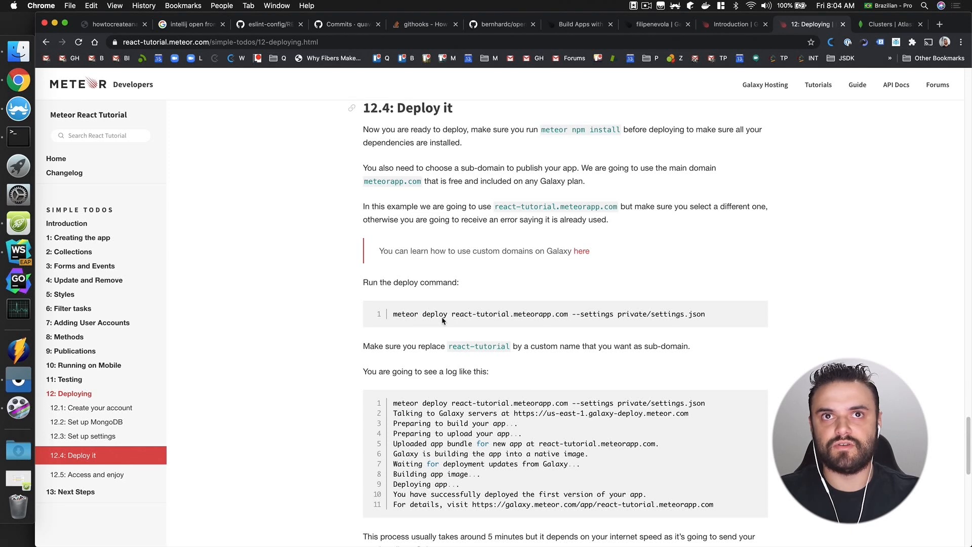
key("super+Tab")
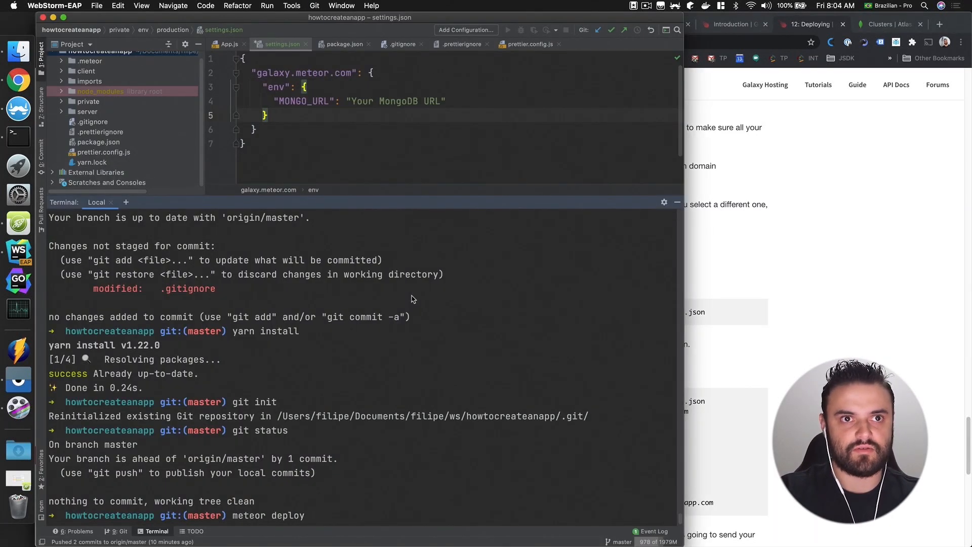
type("www.h")
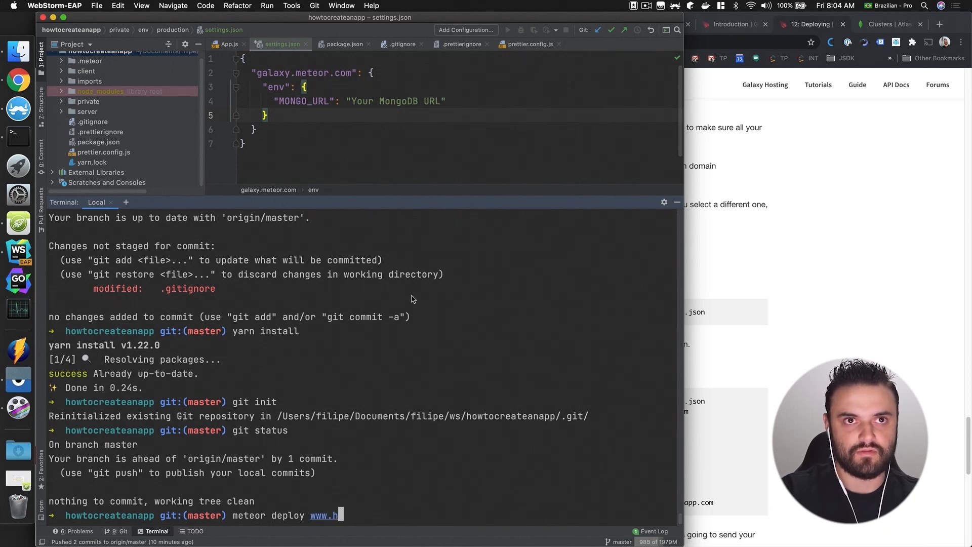
type("otowcreate")
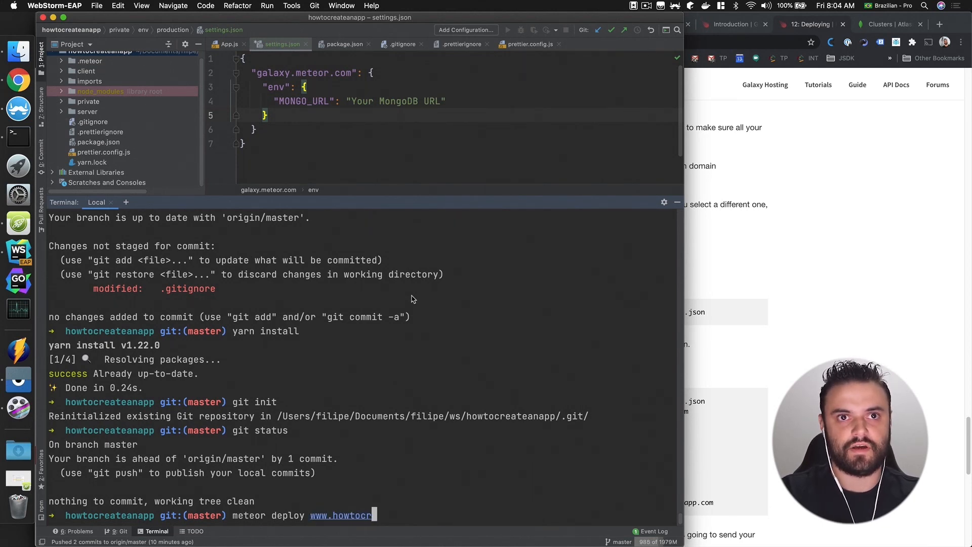
type("anapp.")
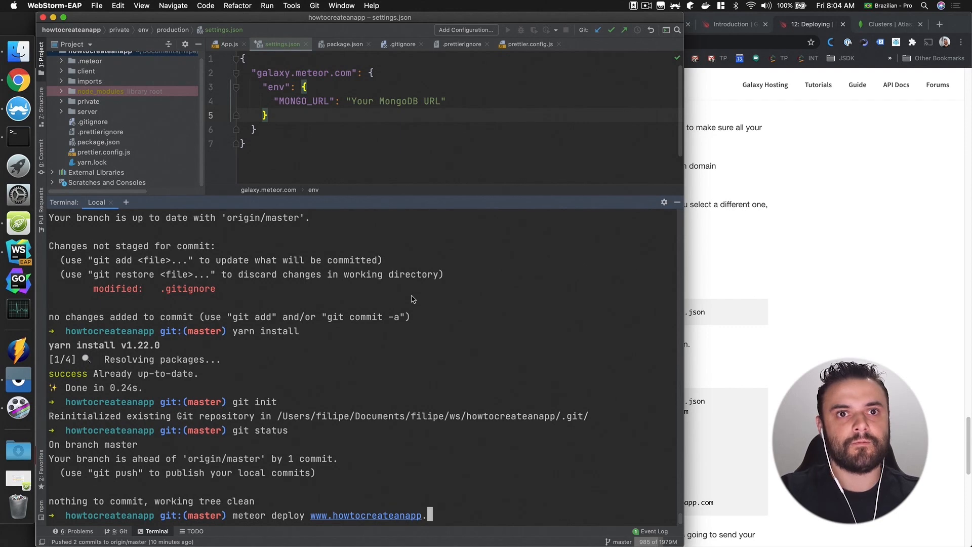
type("dev")
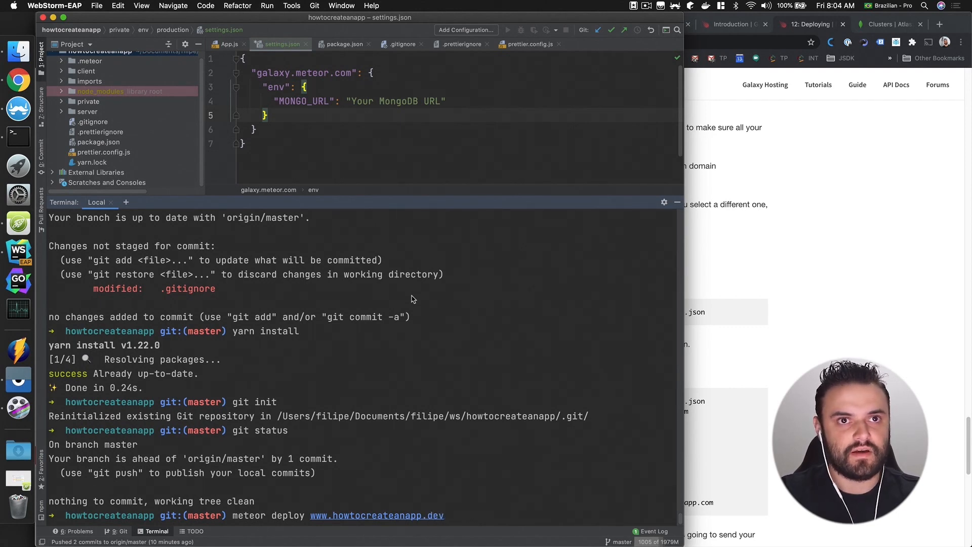
type(" --settings ")
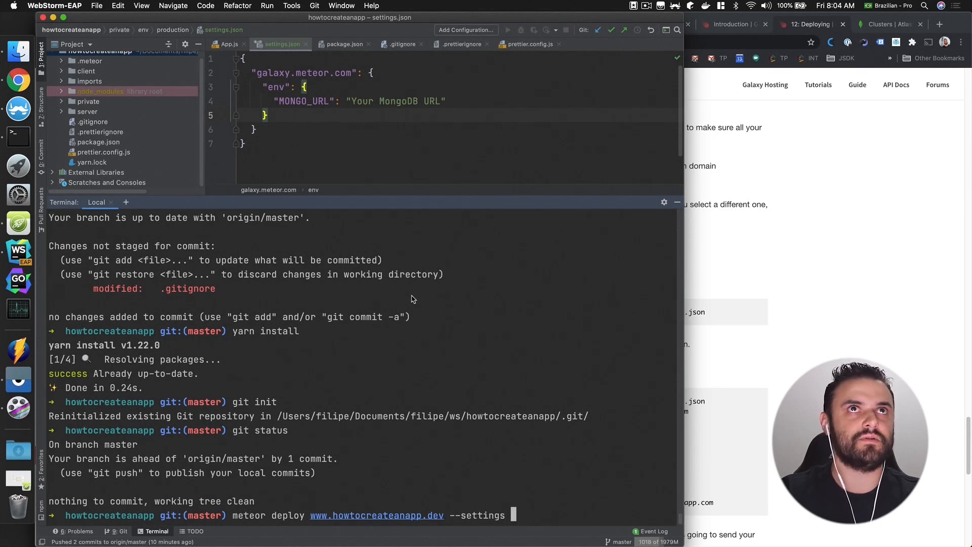
type("private/e")
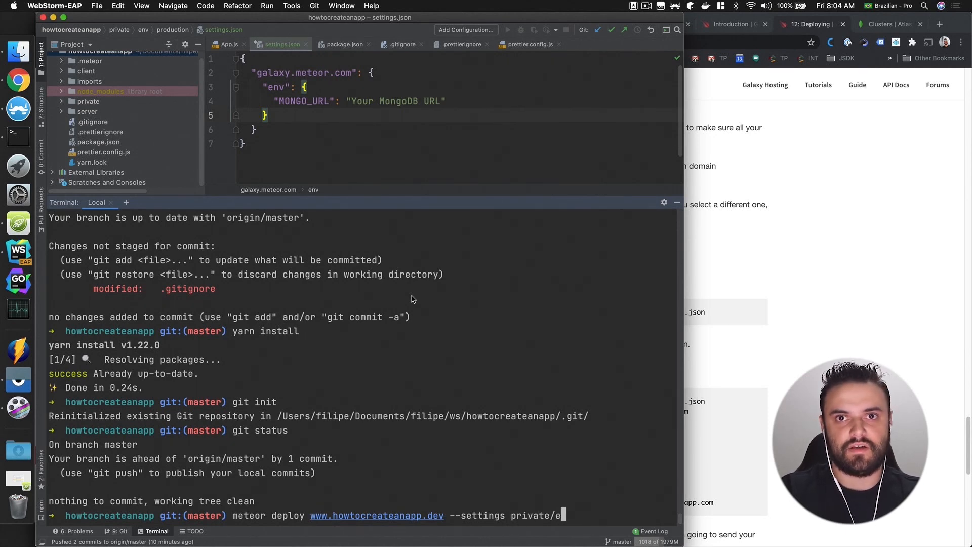
type("nv/production/settings.json")
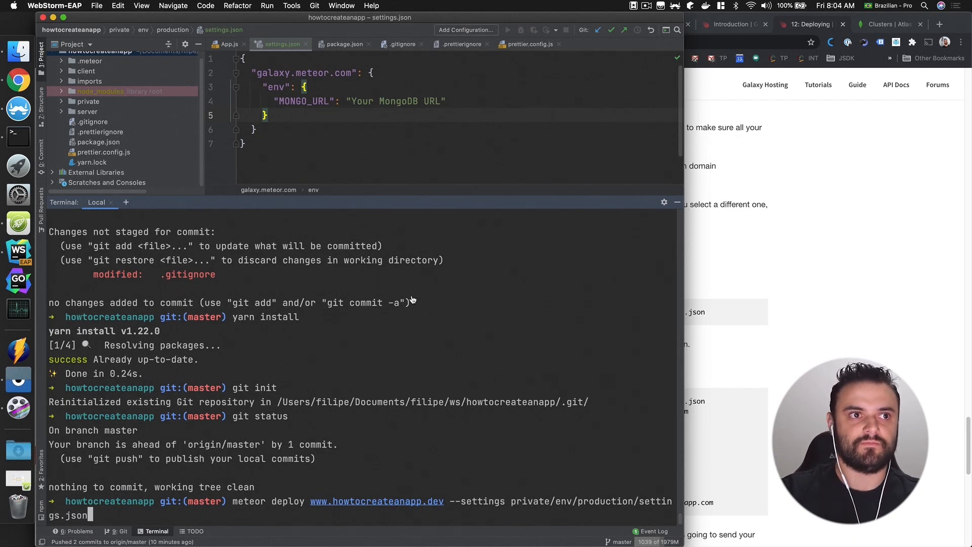
key("super+Tab")
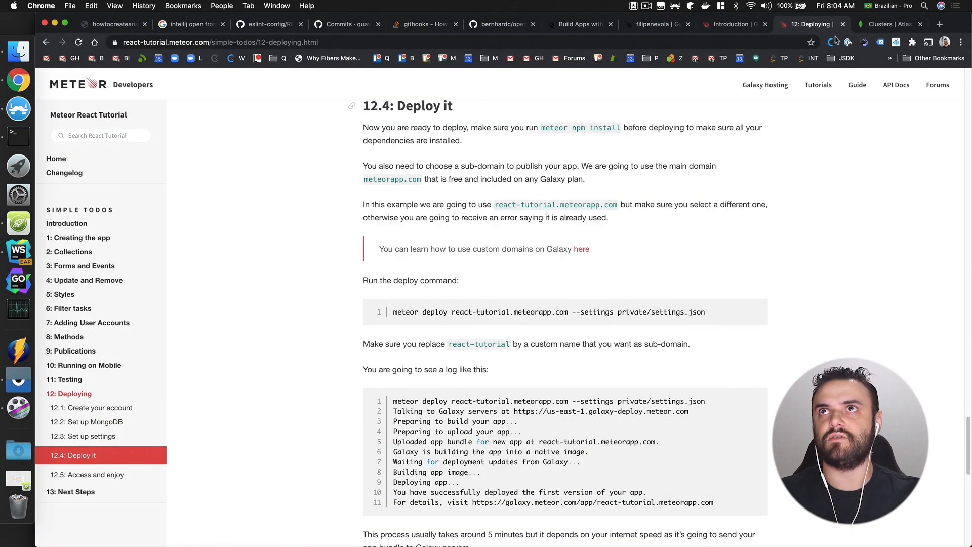
Check on the Atlas Clusters page that the cluster is still being created.
left_click(885, 25)
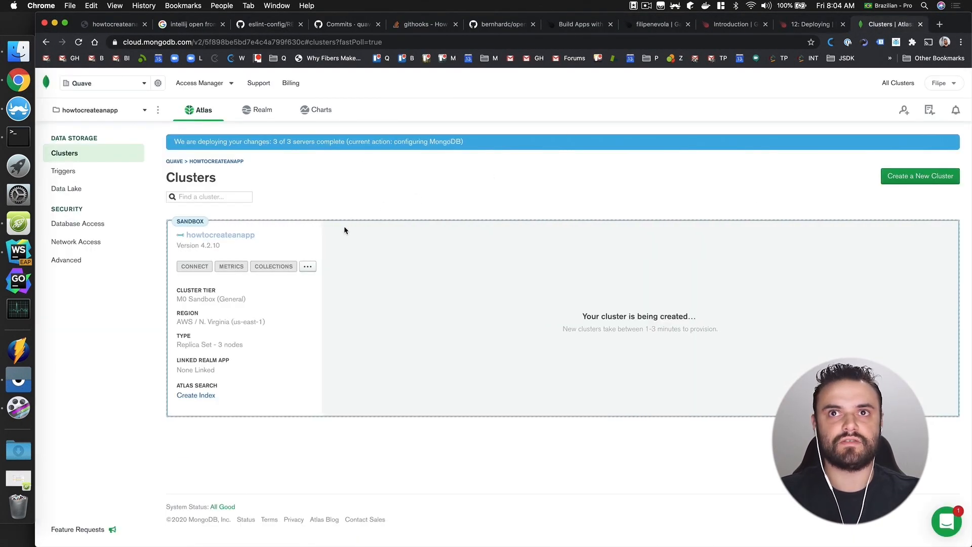
left_click(308, 267)
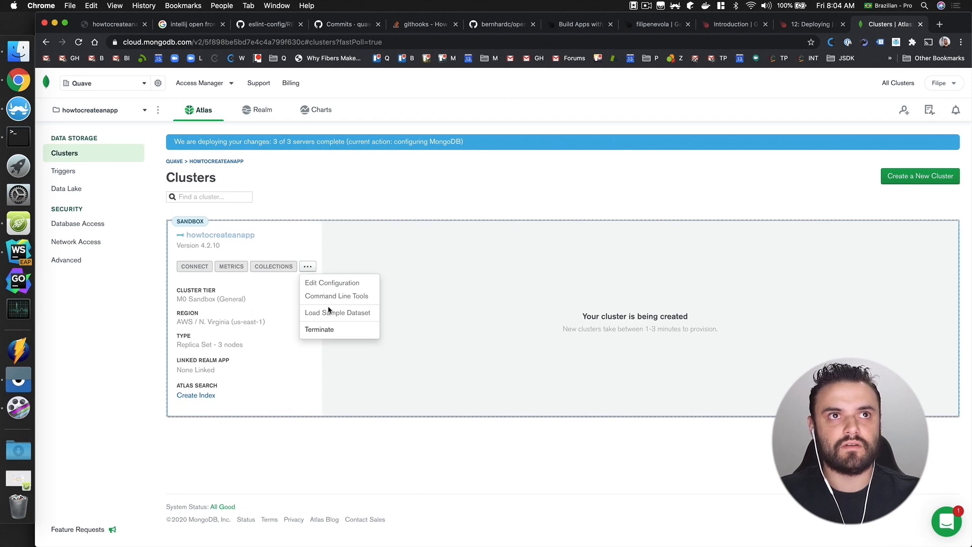
left_click(307, 266)
Review the MongoDB URL placeholder in settings.json, then focus the terminal's meteor deploy command.
key("super+Tab")
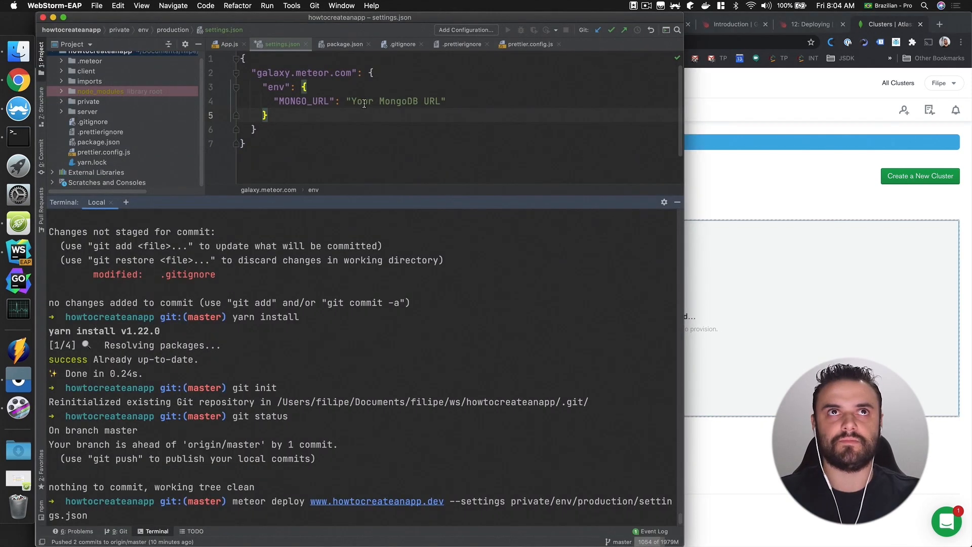
left_click_drag(352, 102, 443, 103)
left_click(417, 123)
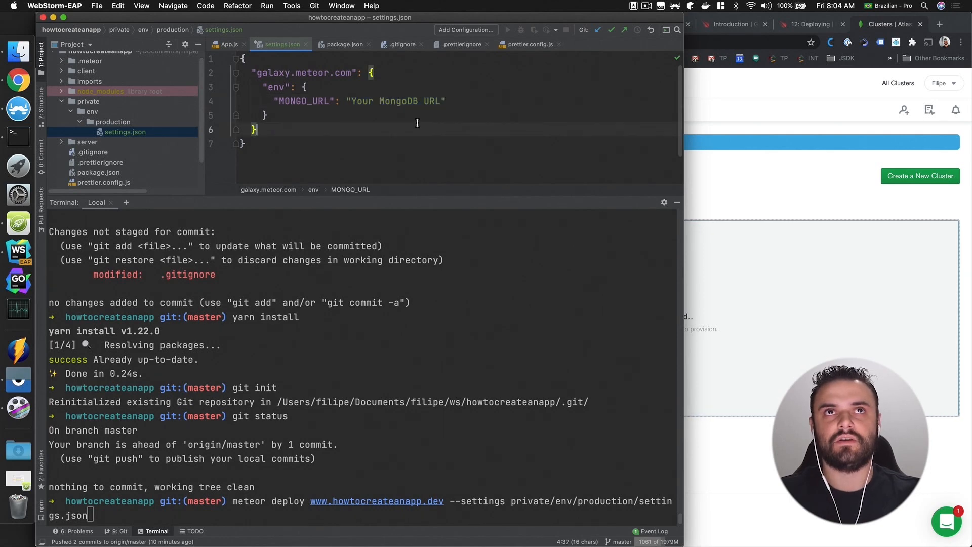
key("super+Tab")
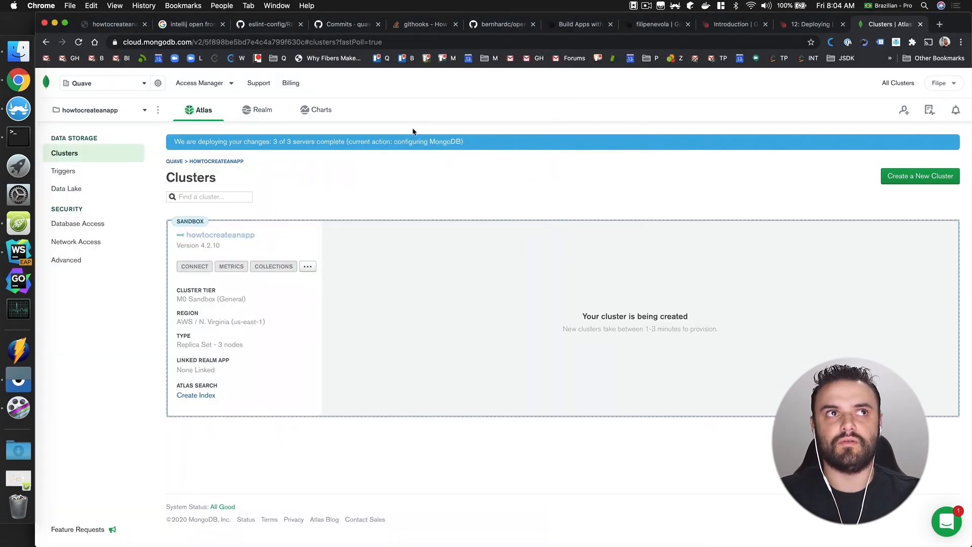
key("super+Tab")
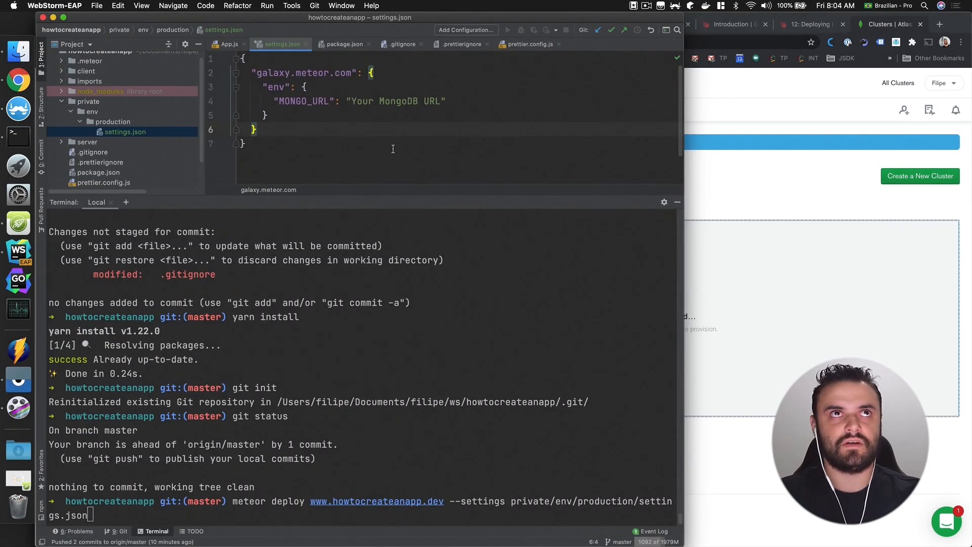
left_click(398, 165)
left_click(413, 363)
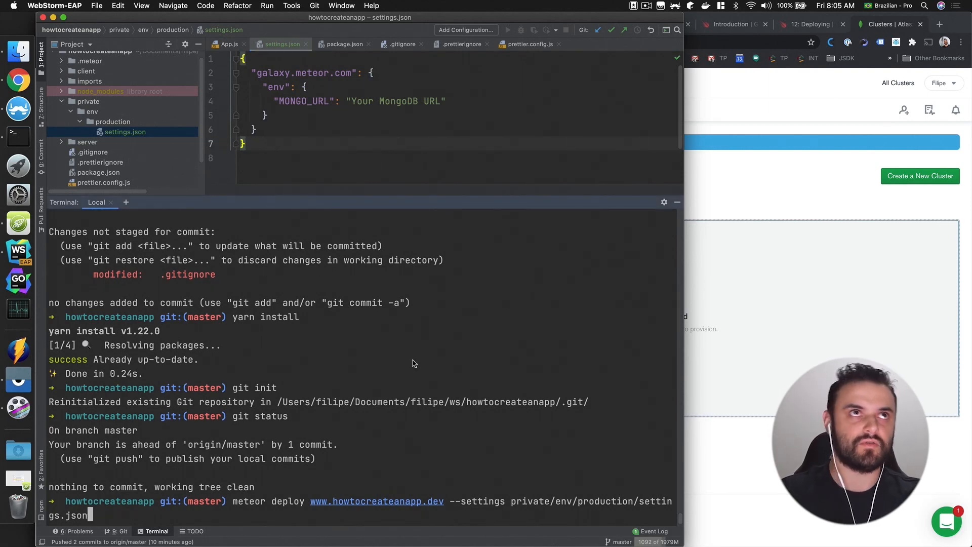
scroll(114, 79, "up", 1)
left_click(61, 67)
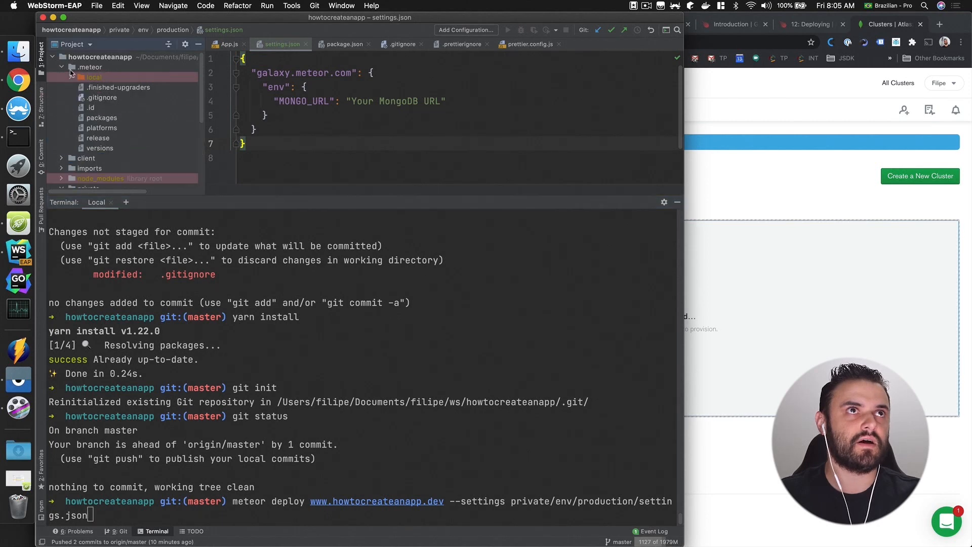
double_click(102, 117)
left_click(347, 130)
scroll(348, 132, "down", 3)
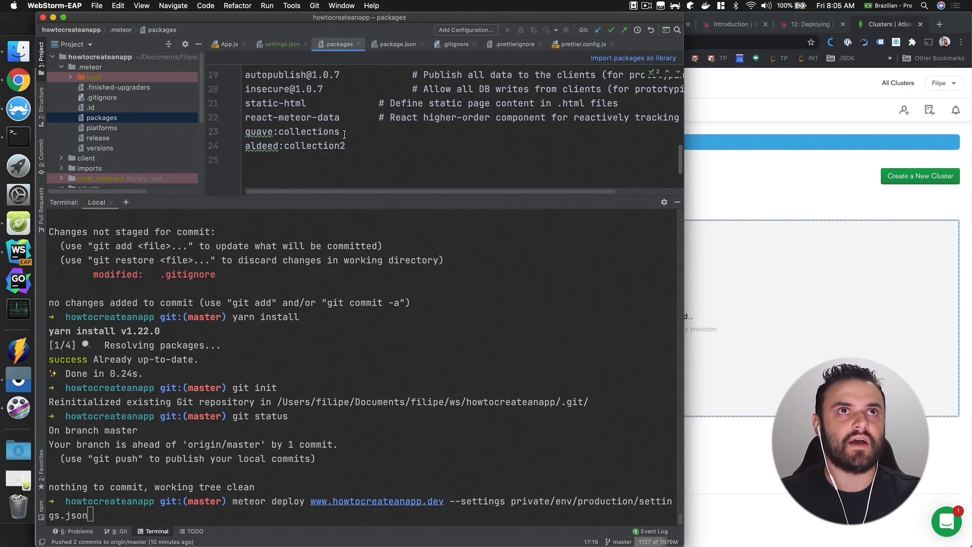
scroll(343, 135, "up", 4)
scroll(301, 133, "up", 2)
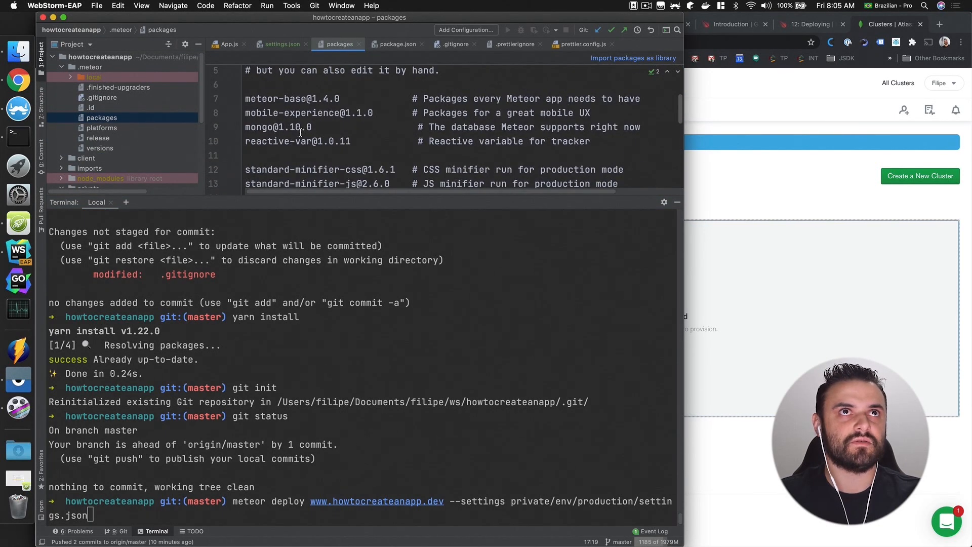
left_click_drag(258, 127, 319, 127)
left_click(330, 127)
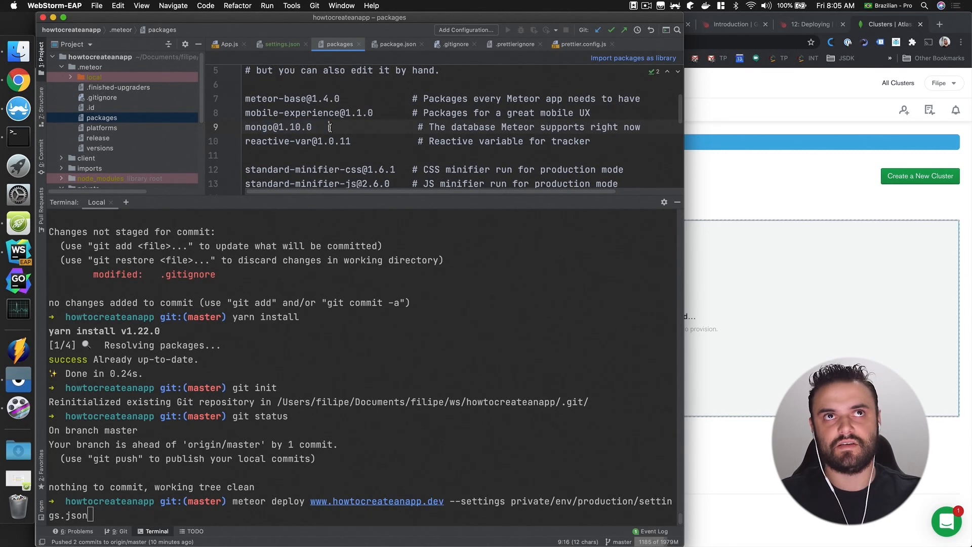
key("Left")
key("Left")
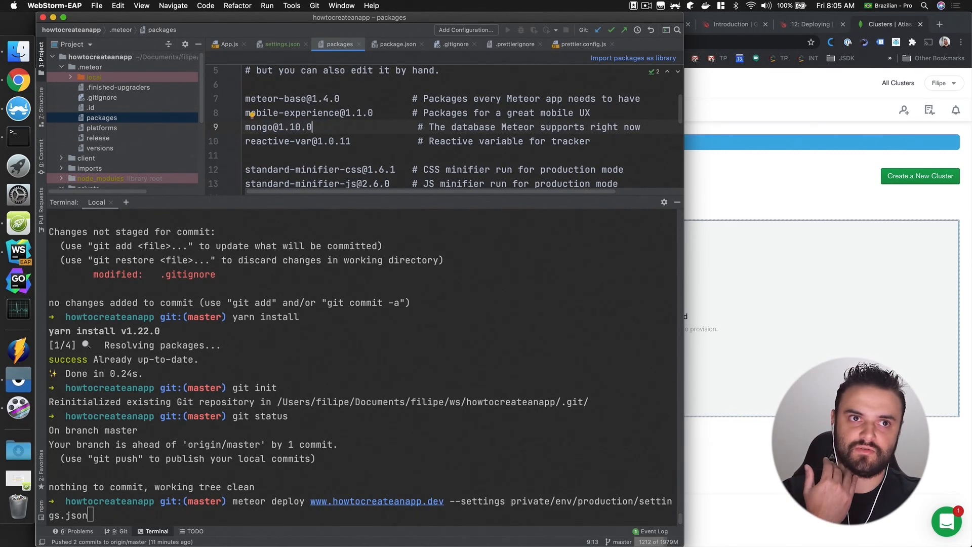
key("super+Tab")
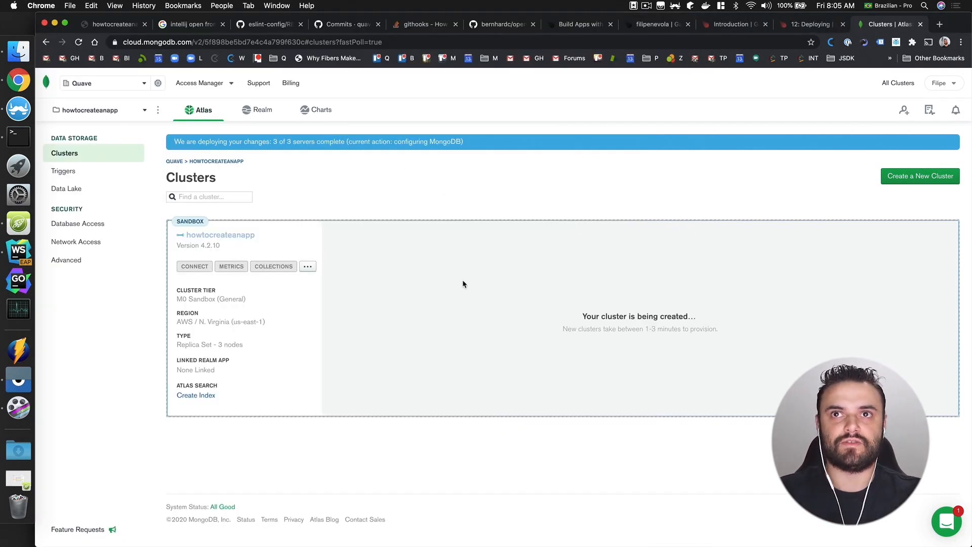
key("super+Tab")
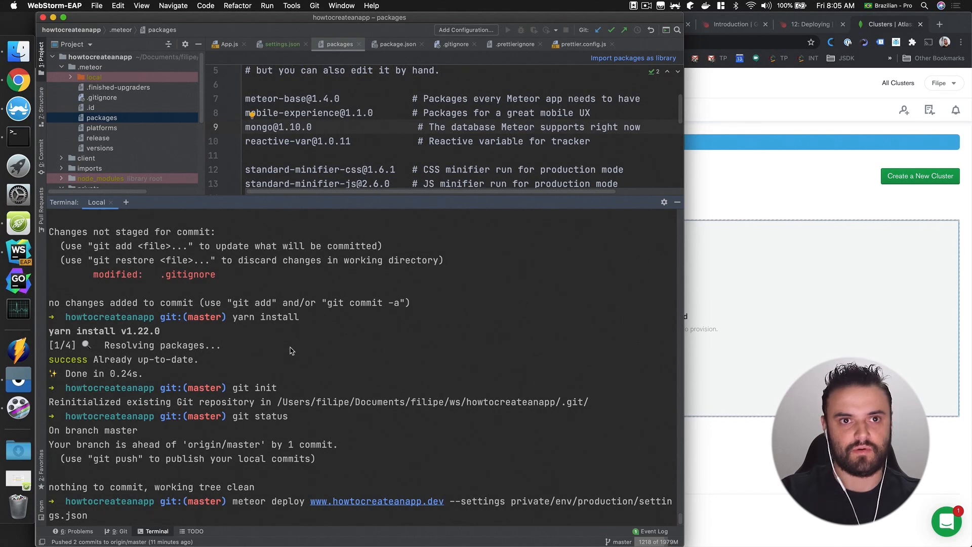
key("Return")
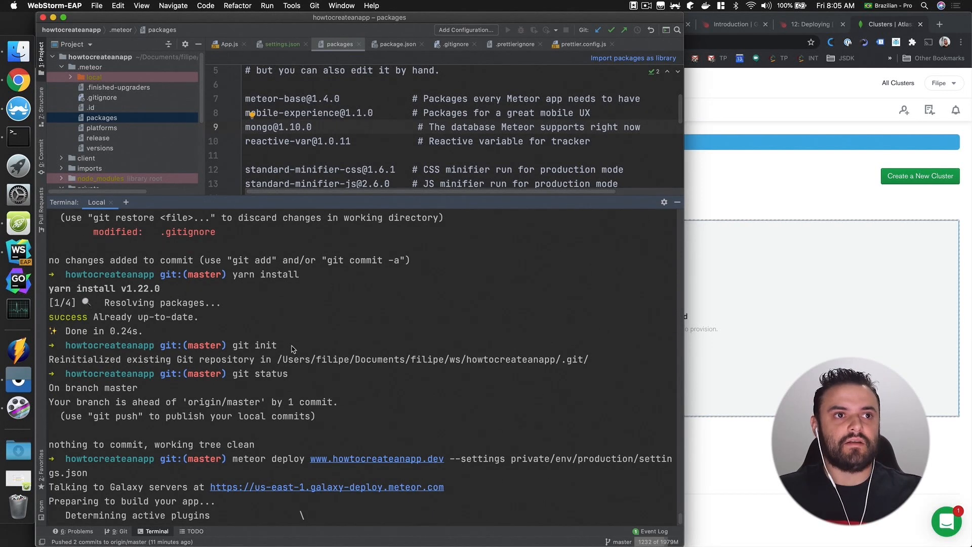
left_click(722, 327)
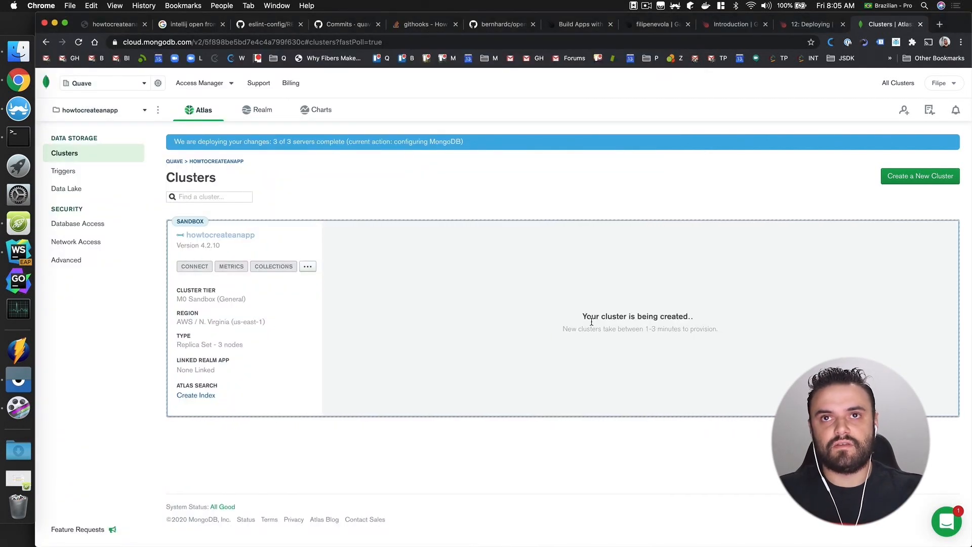
key("super+Tab")
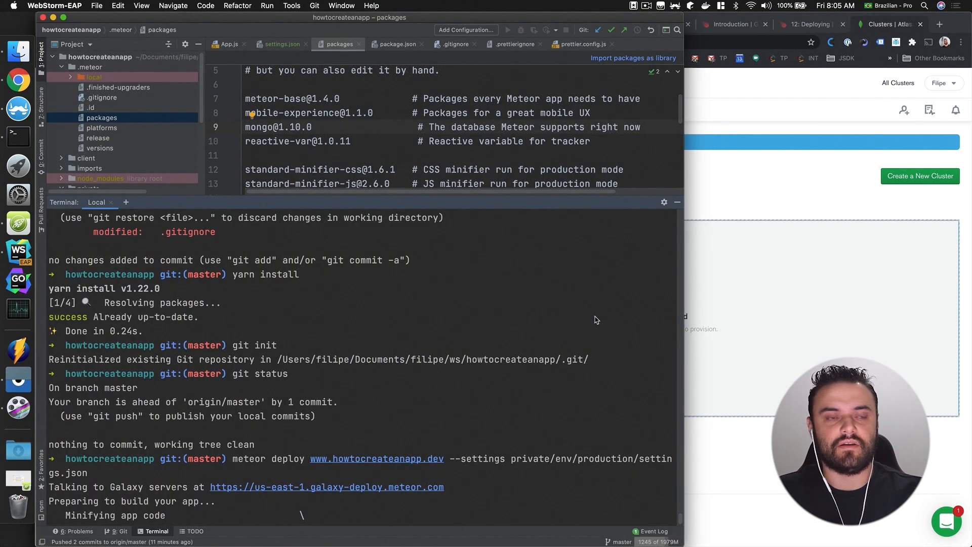
key("super+Tab")
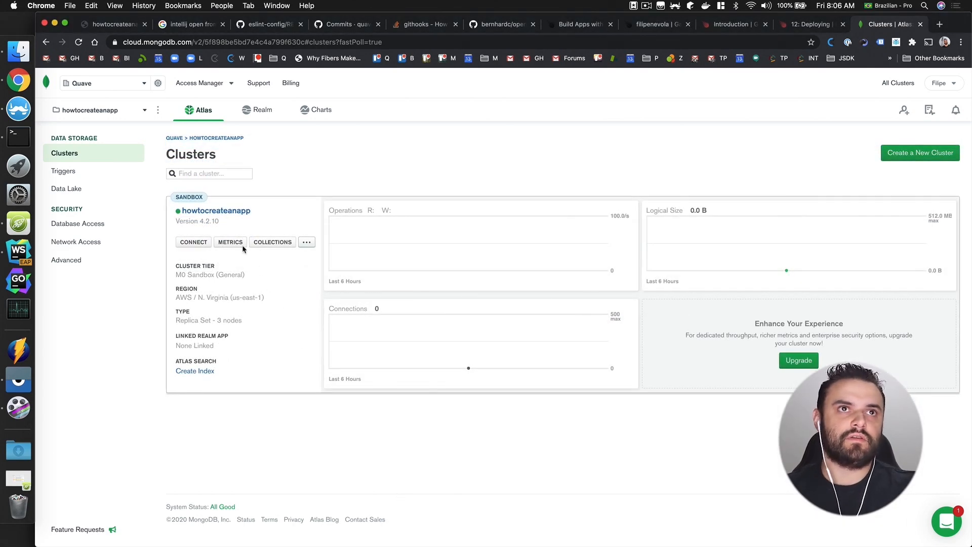
Create a password-protected database user from the howtocreateanapp cluster's Connect dialog.
left_click(198, 243)
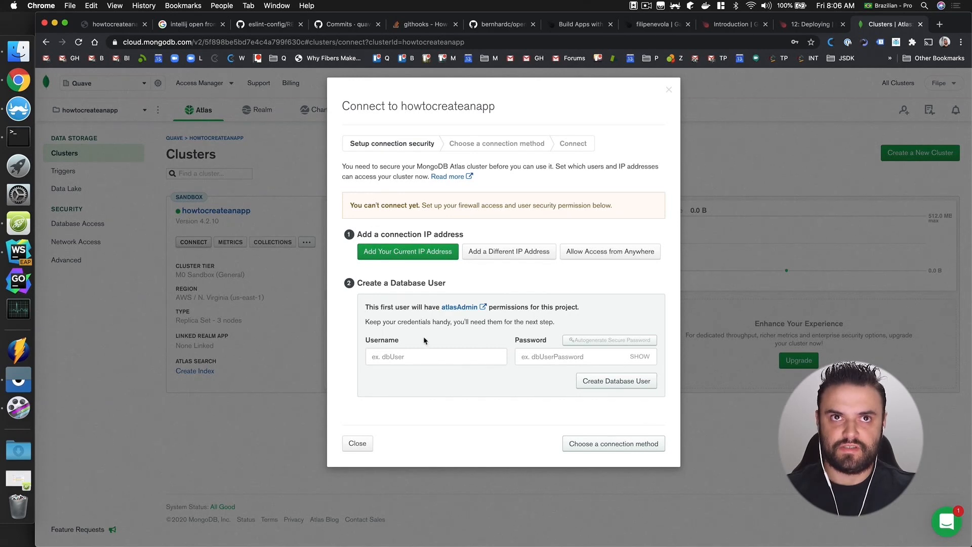
left_click(425, 353)
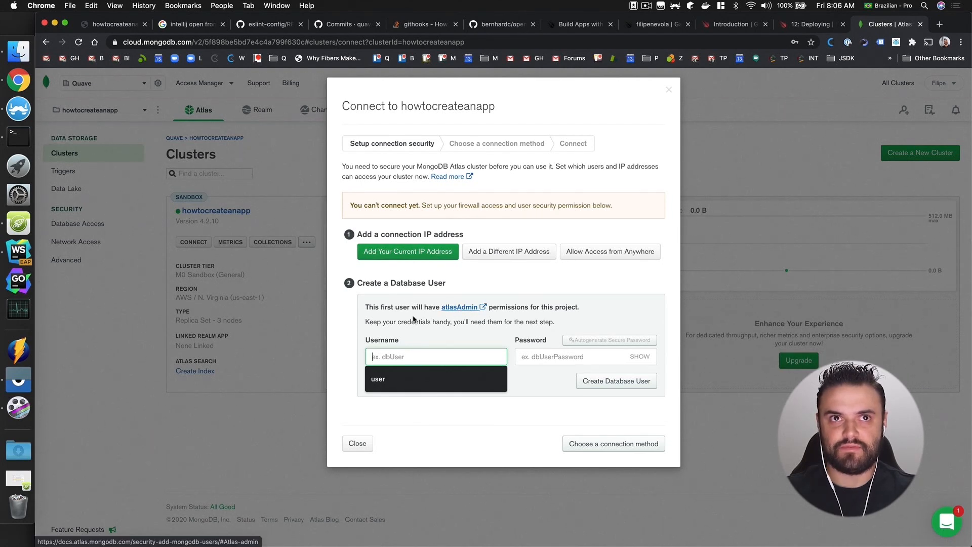
type("filipe")
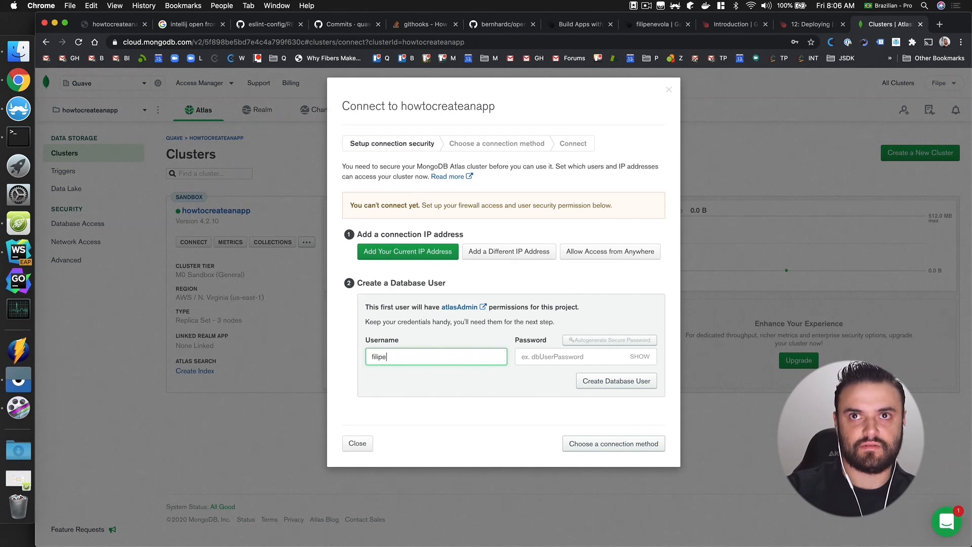
key("Tab")
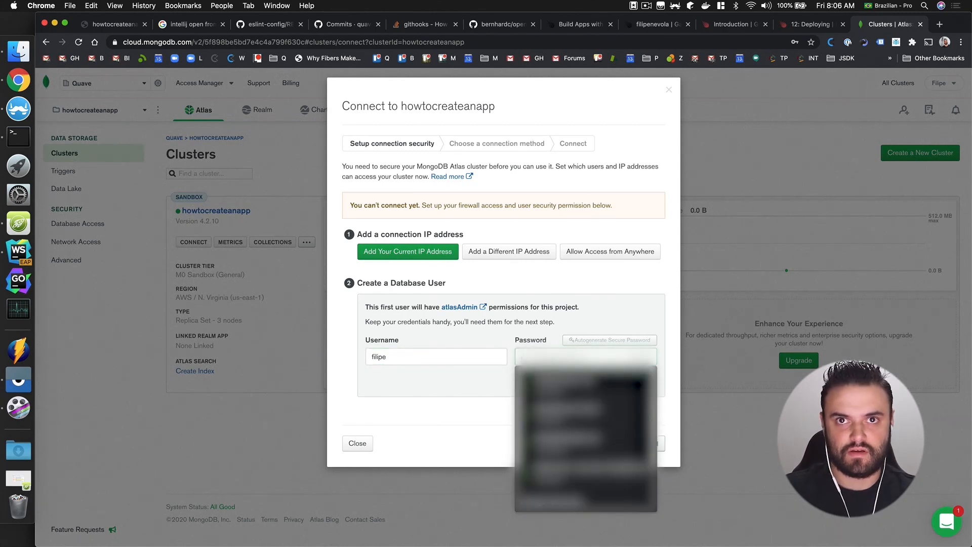
type("*****")
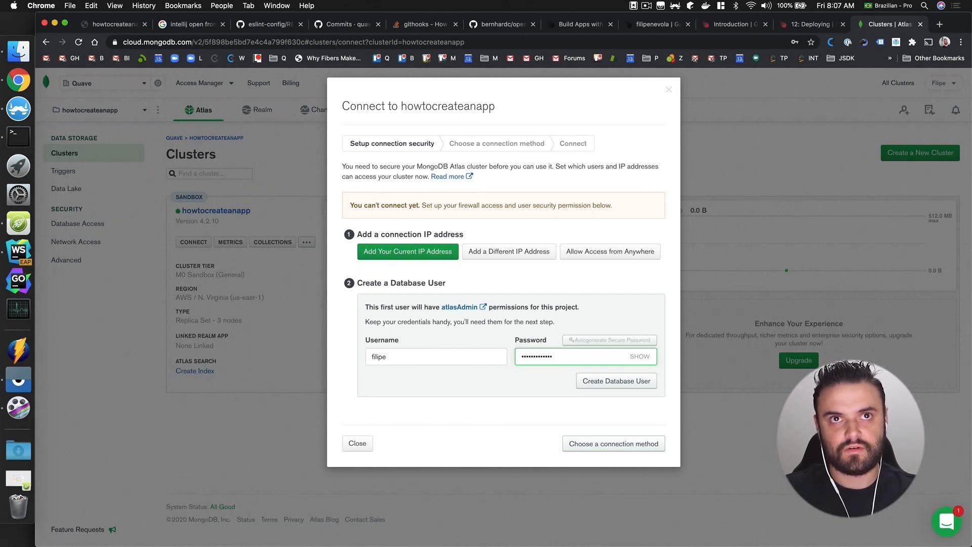
left_click(599, 389)
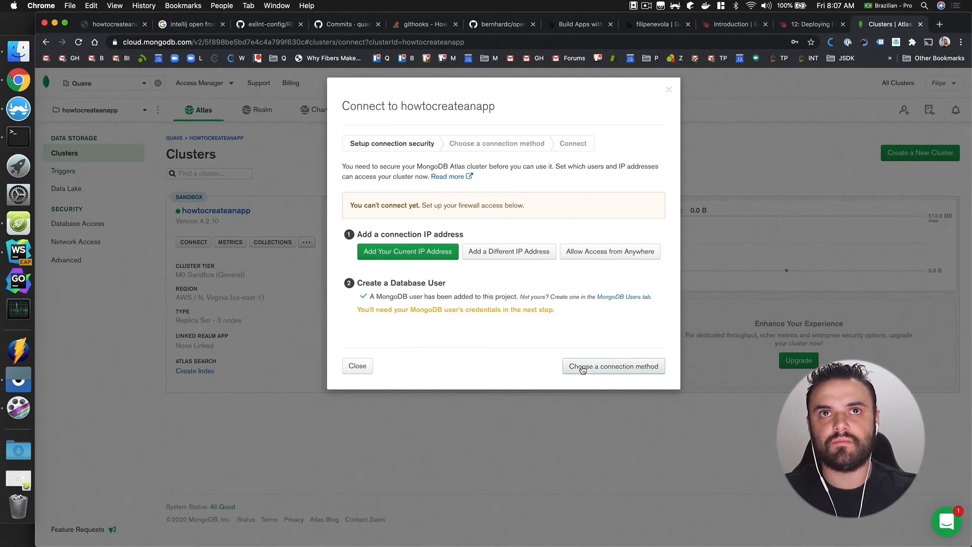
Dismiss the connection dialog and view the atlasAdmin user under Database Access.
left_click(618, 367)
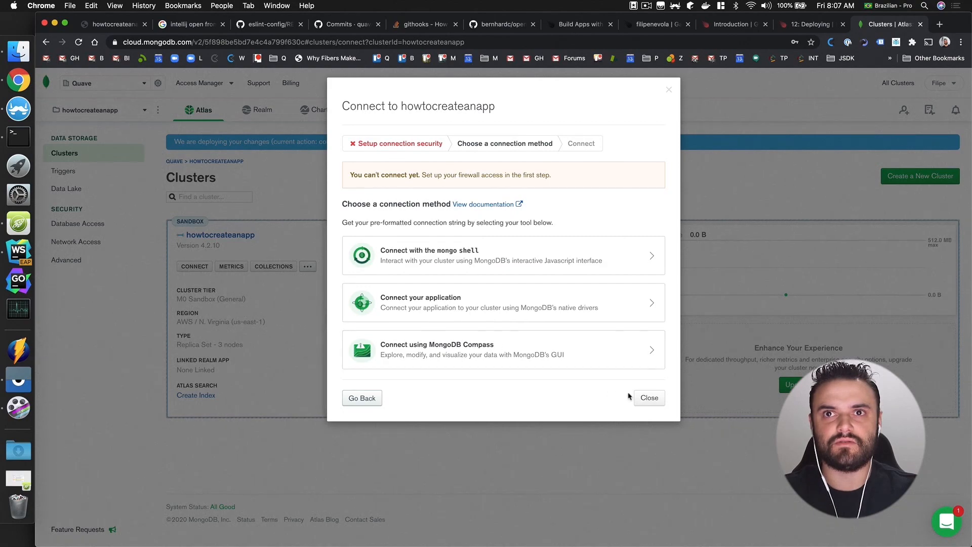
left_click(648, 398)
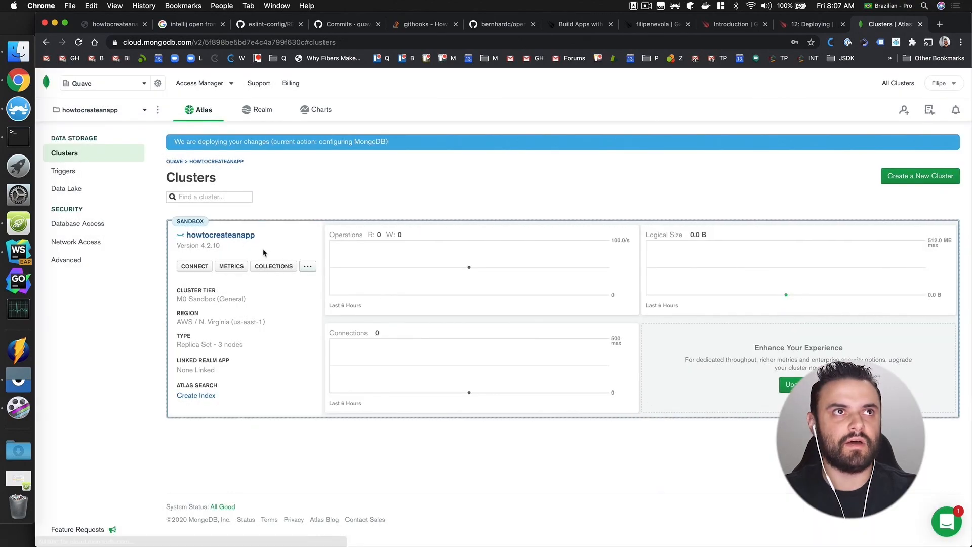
left_click(86, 223)
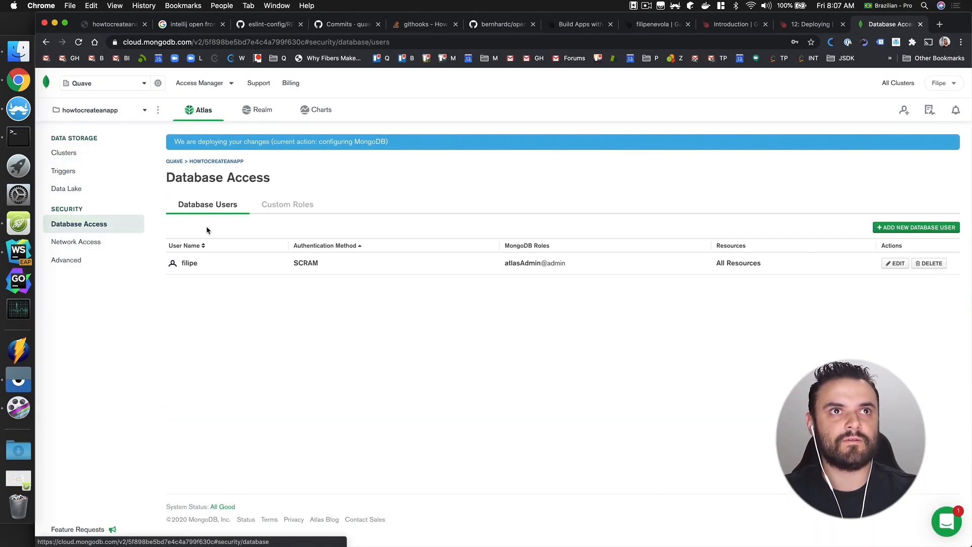
Add database user appuser with an autogenerated, copied password and read-write access to any database.
left_click(886, 227)
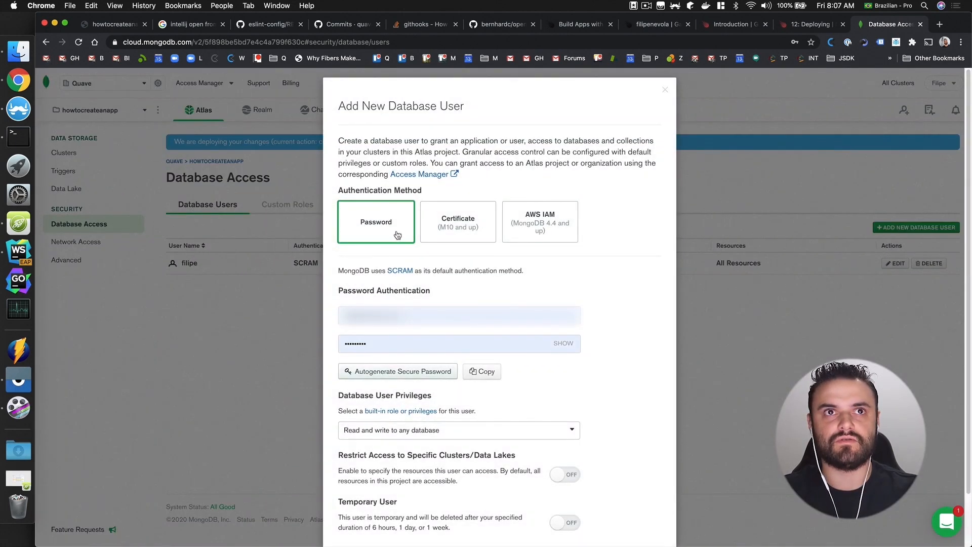
left_click(260, 297)
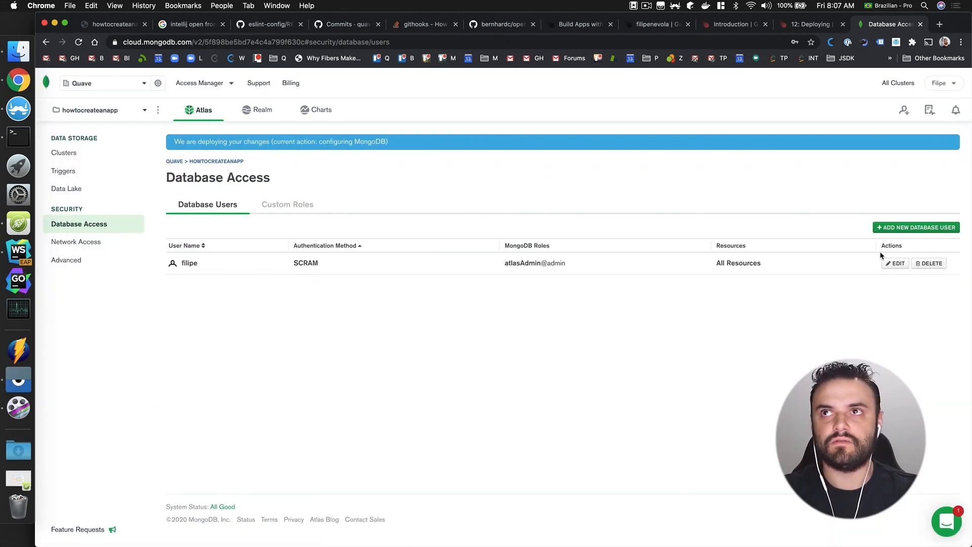
left_click(897, 228)
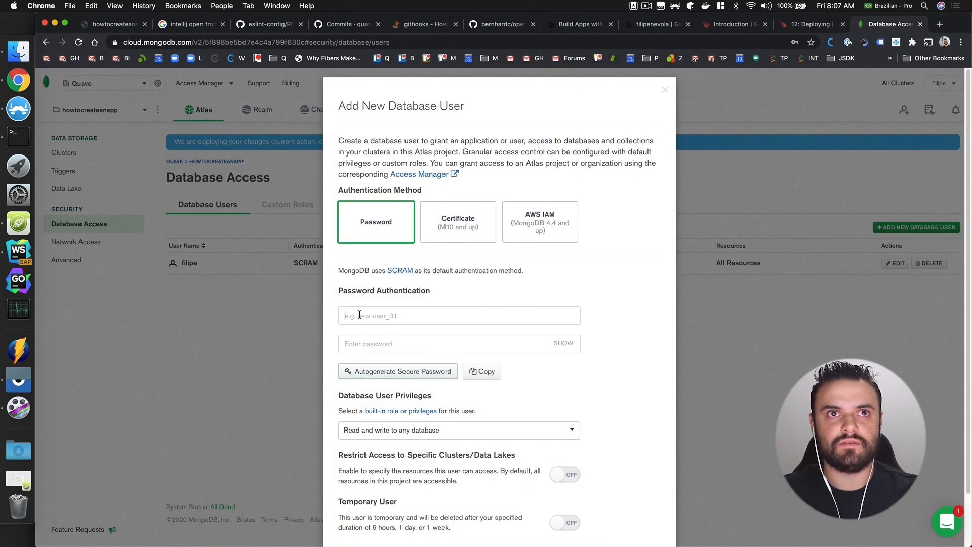
scroll(349, 256, "down", 1)
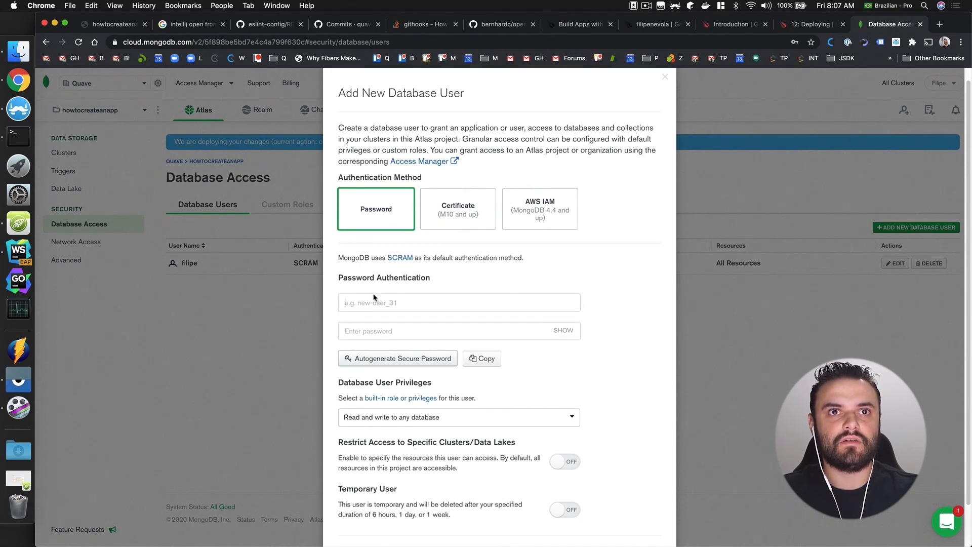
left_click(422, 418)
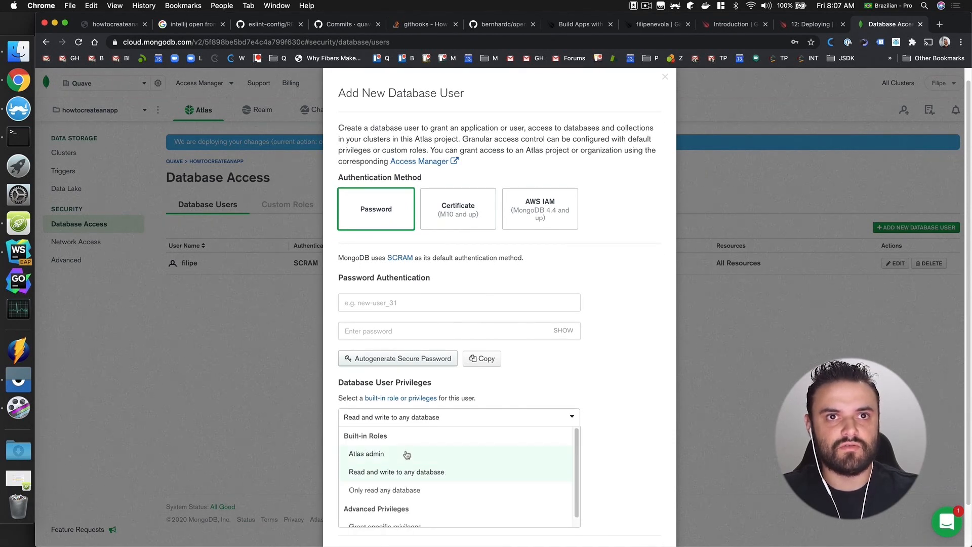
left_click(362, 296)
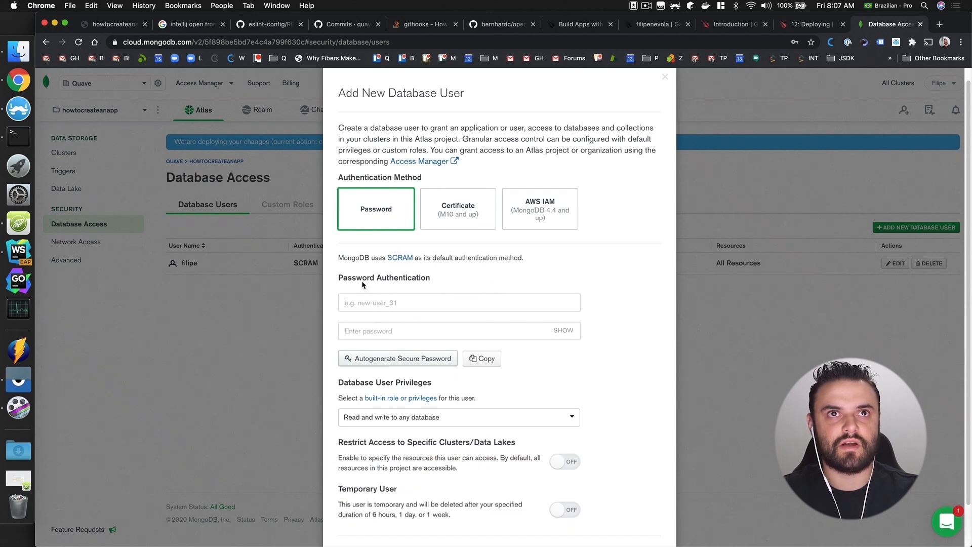
type("appuser")
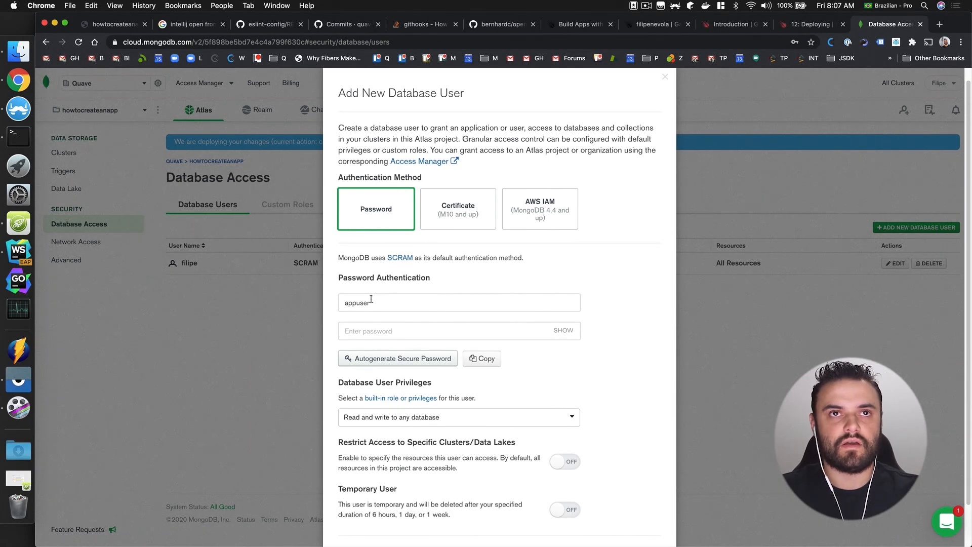
left_click(384, 358)
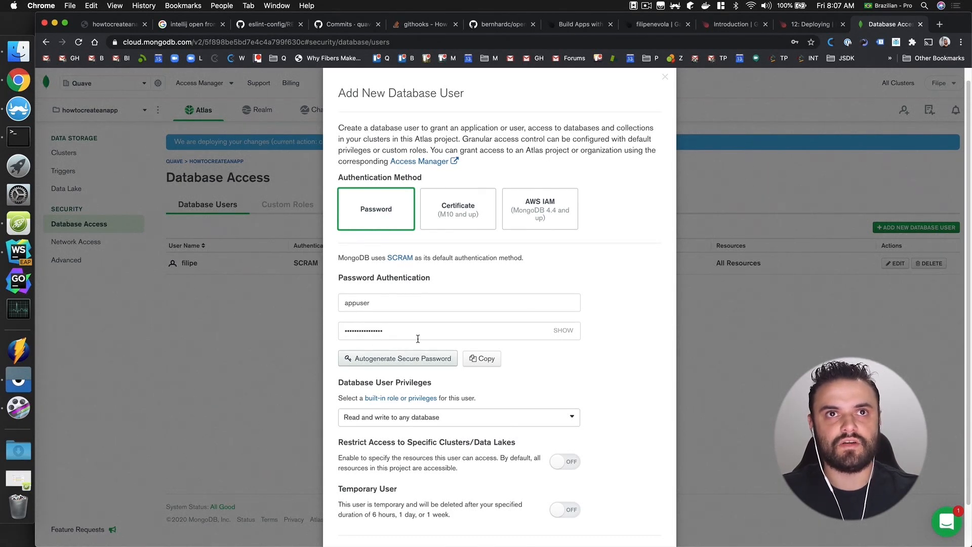
left_click(481, 358)
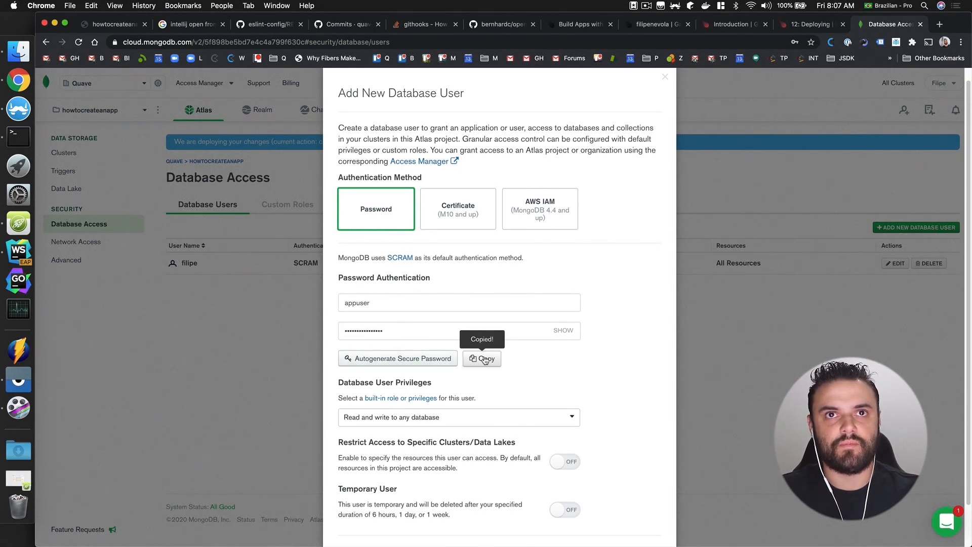
scroll(419, 390, "down", 1)
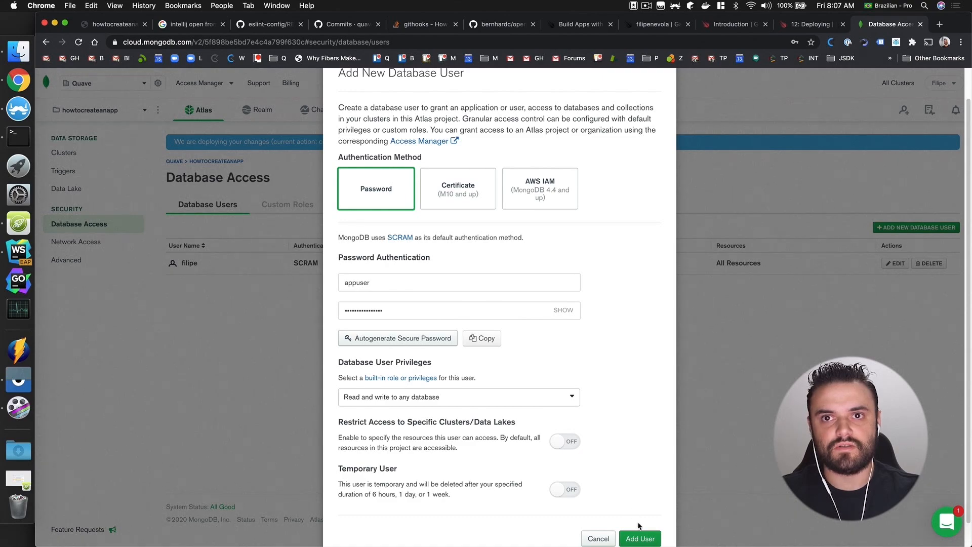
left_click(641, 538)
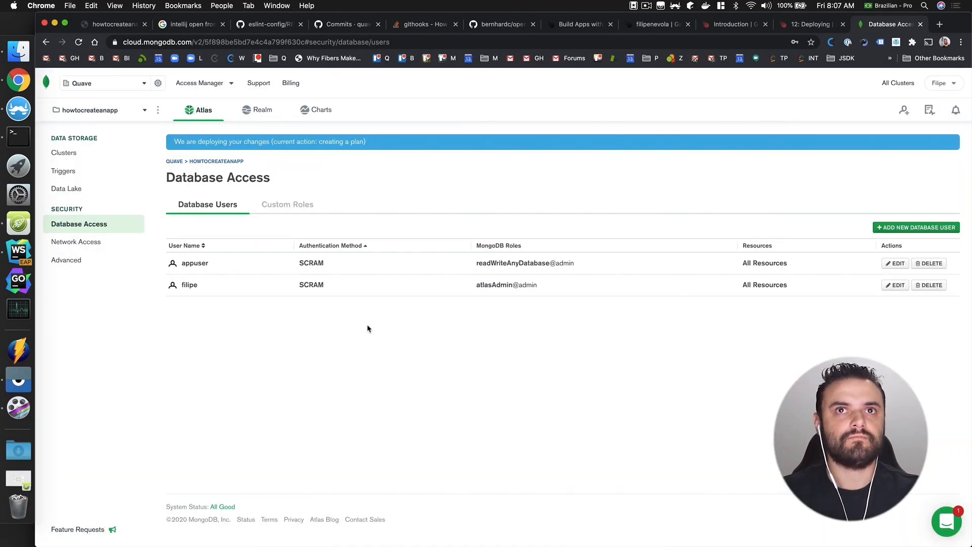
Copy the howtocreateanapp cluster's connection string from Connect your application.
key("super+Tab")
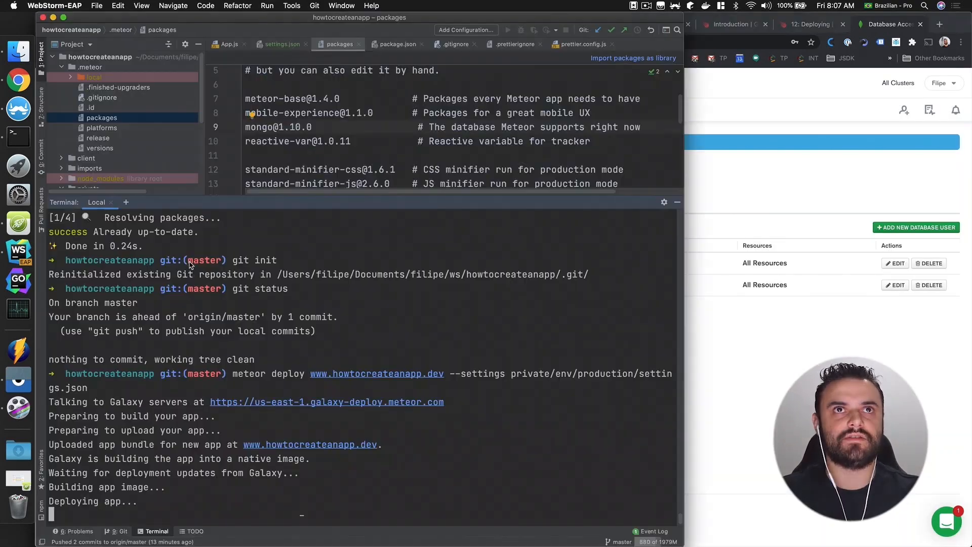
key("super+Tab")
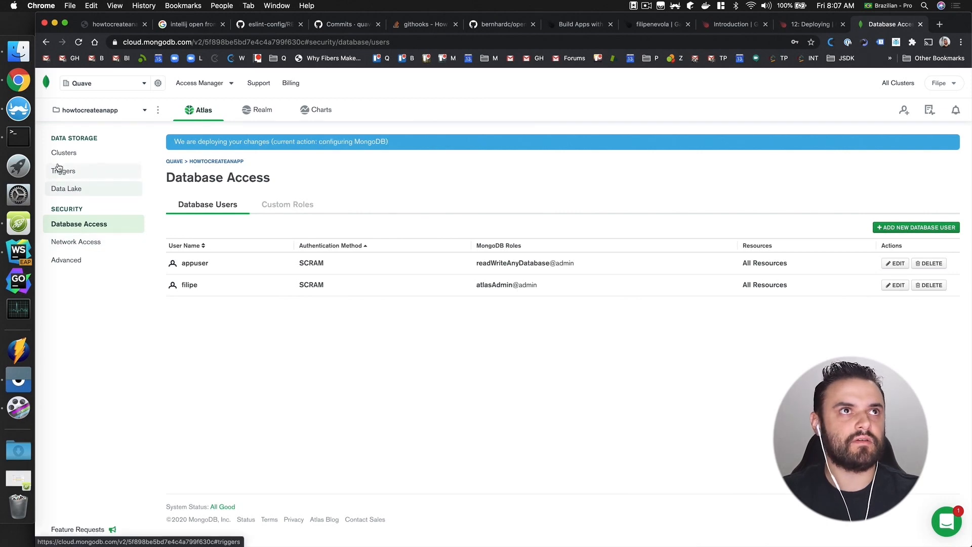
left_click(64, 153)
left_click(193, 265)
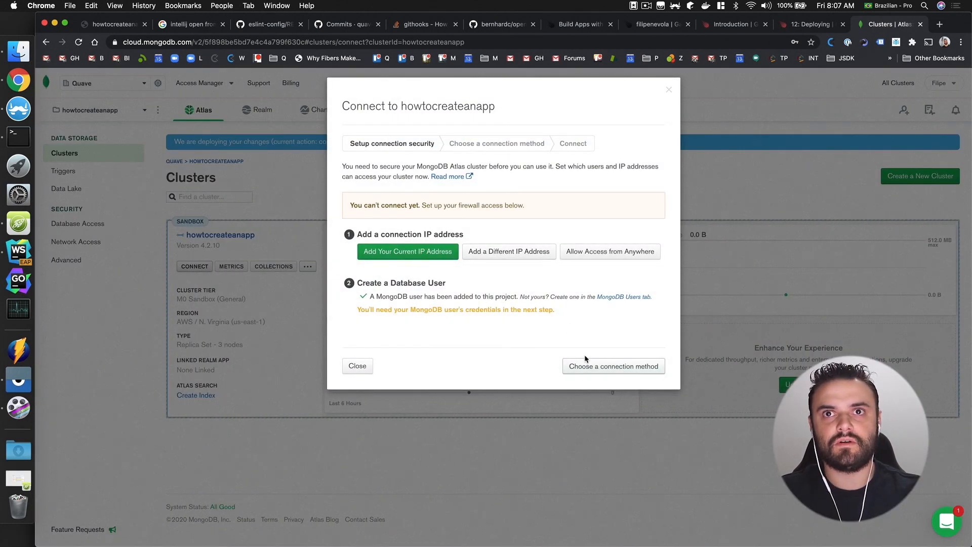
left_click(589, 366)
left_click(456, 302)
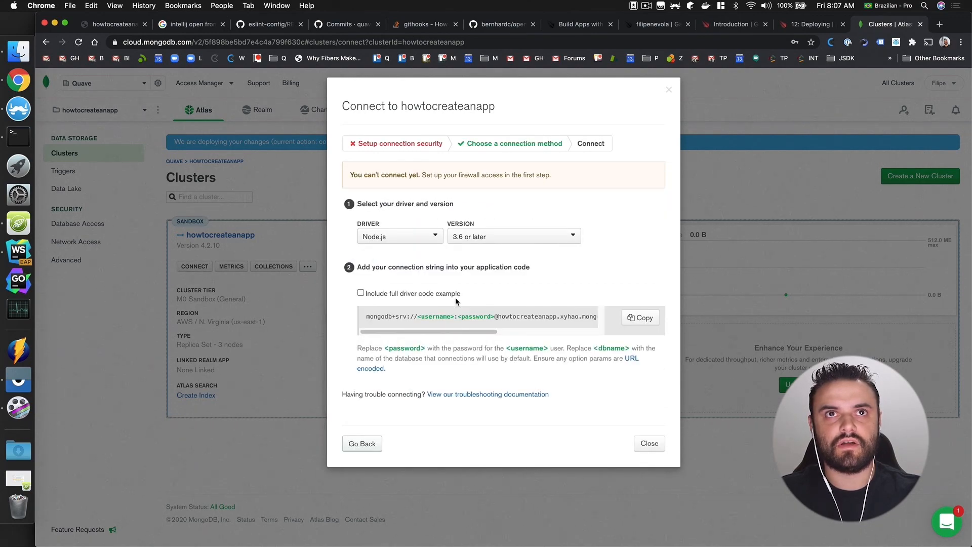
triple_click(379, 316)
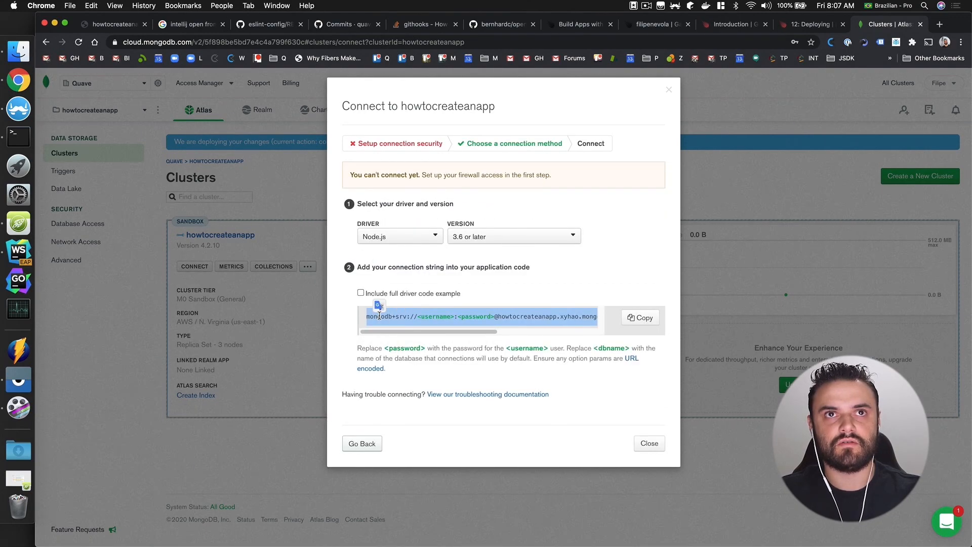
key("super+Tab")
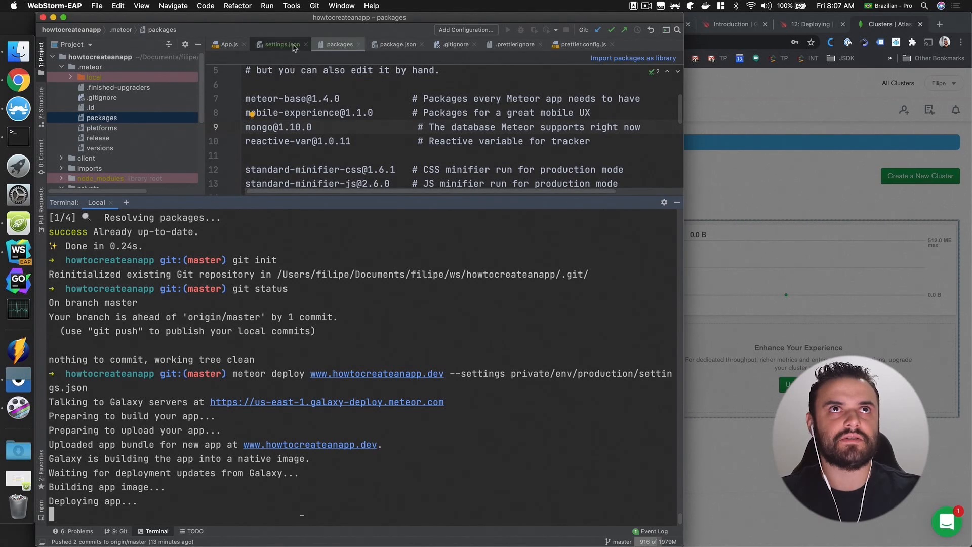
Paste the Atlas connection string over the MONGO_URL placeholder in settings.json.
left_click(279, 45)
double_click(278, 45)
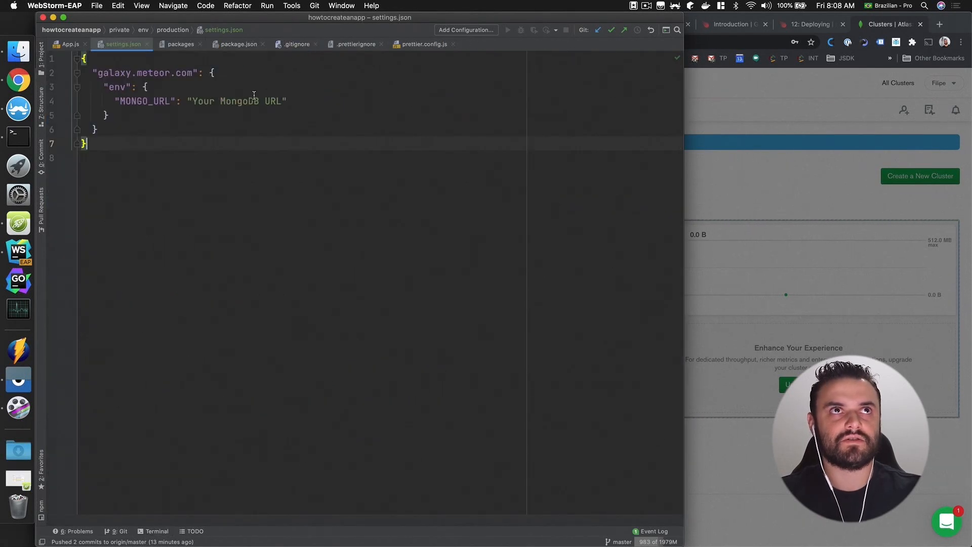
left_click_drag(188, 98, 287, 101)
key("super+v")
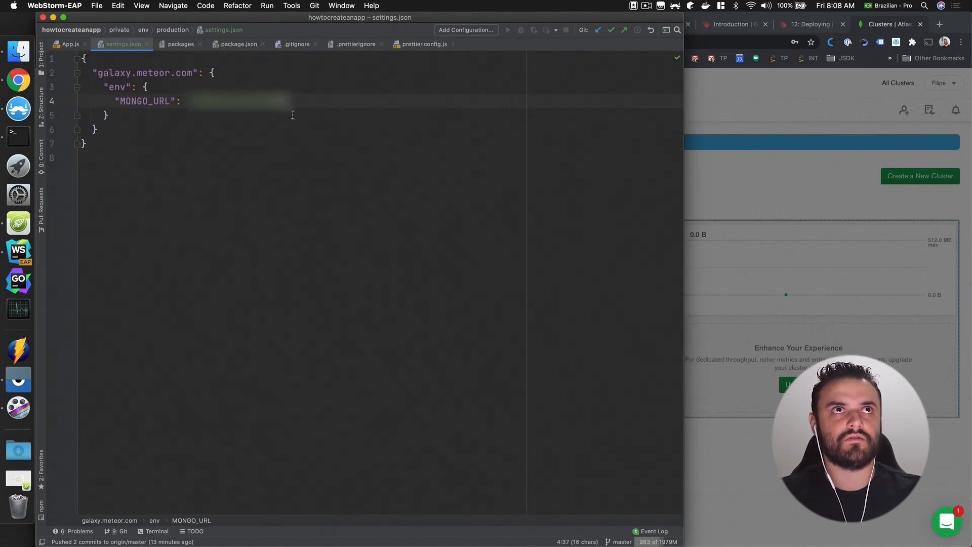
key("super+Tab")
triple_click(413, 317)
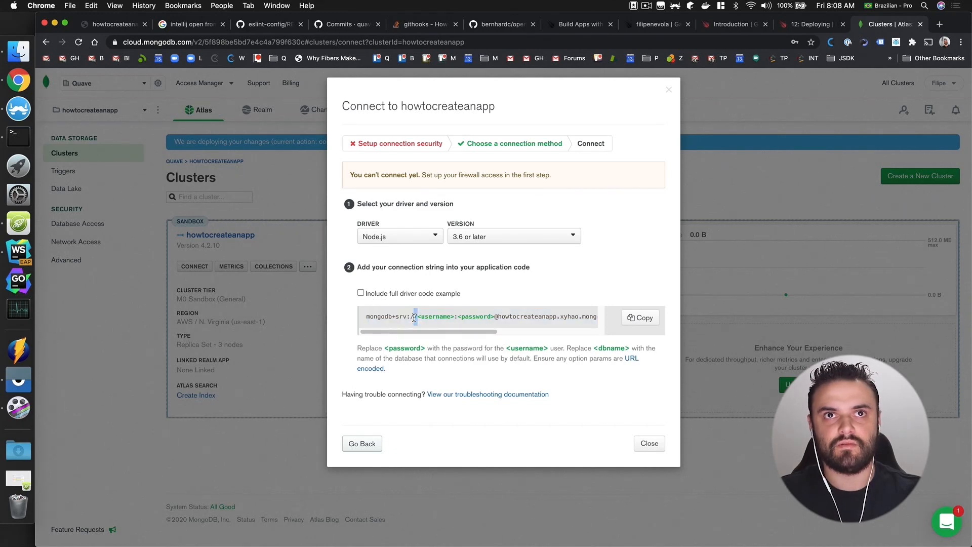
key("super+Tab")
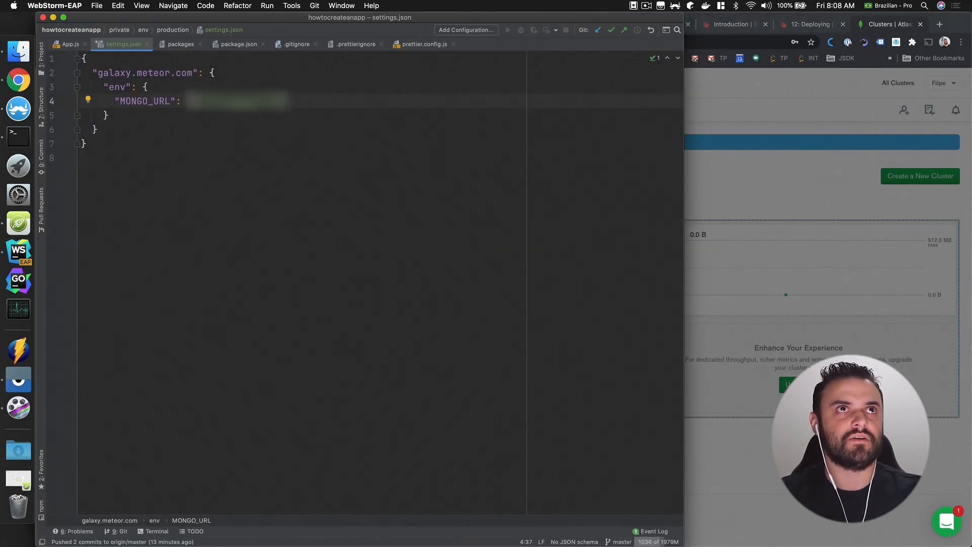
key("super+v")
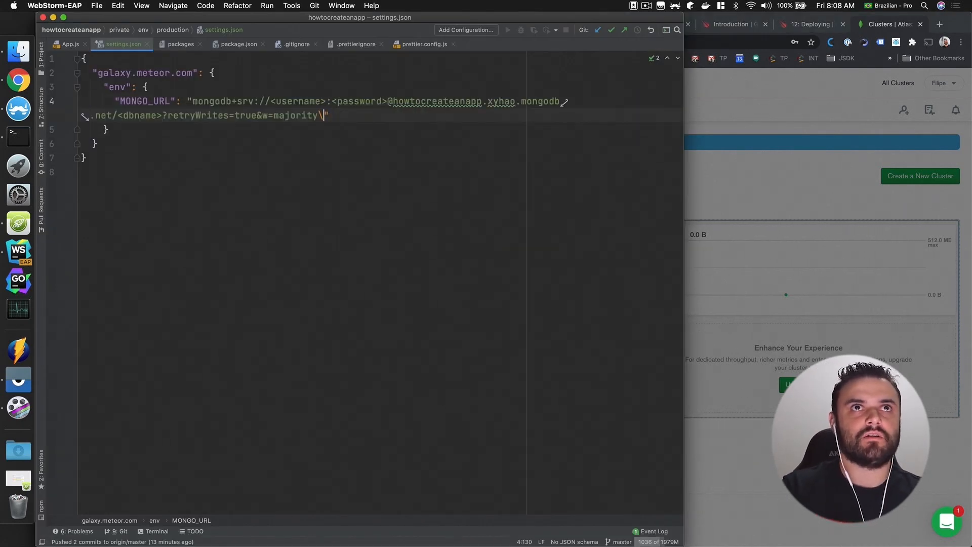
Replace <password> with the generated password and <username> with appuser.
left_click_drag(332, 101, 264, 101)
key("super+v")
double_click(308, 99)
key("shift+Right")
type("appuser")
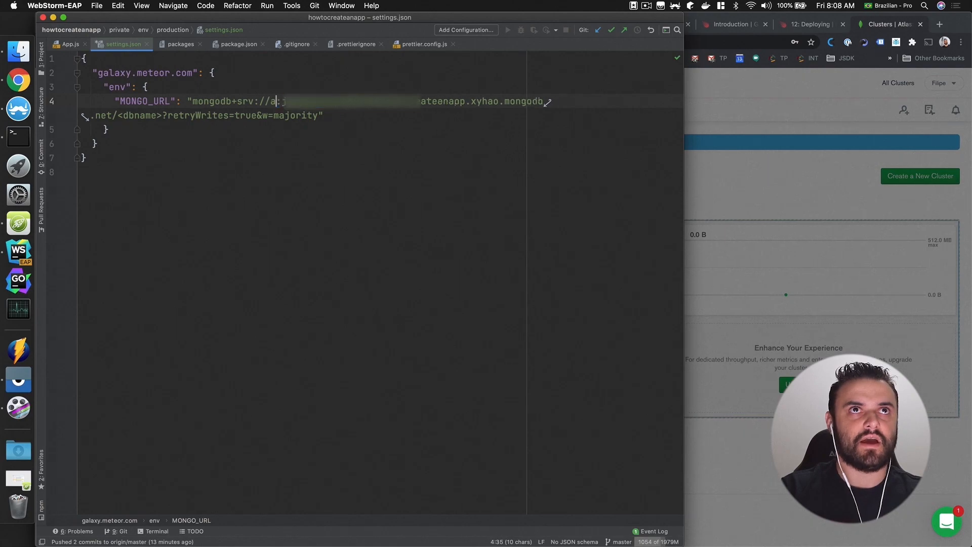
Replace <dbname> in the connection string with howtocreateanapp.
key("super+Tab")
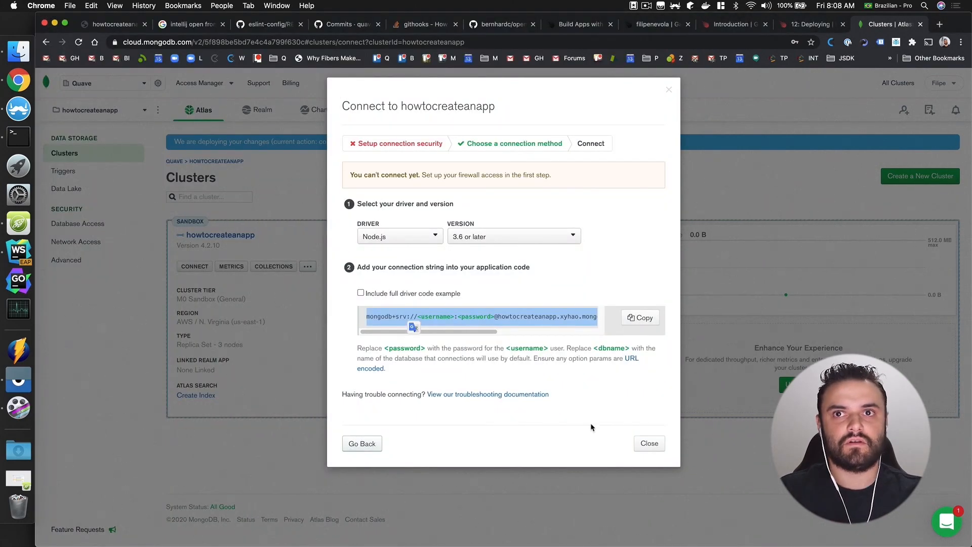
left_click(648, 443)
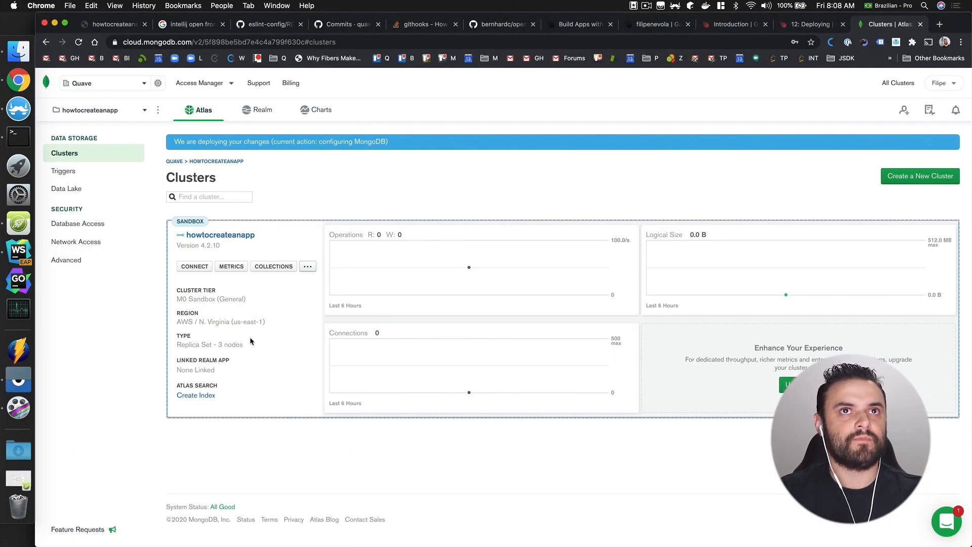
key("super+Tab")
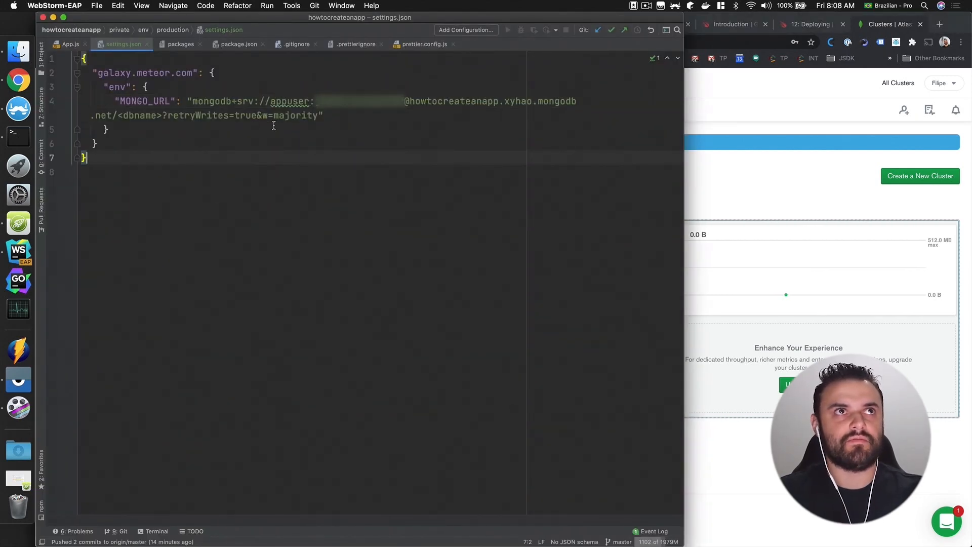
left_click_drag(118, 116, 162, 116)
type("howtocreateanapp")
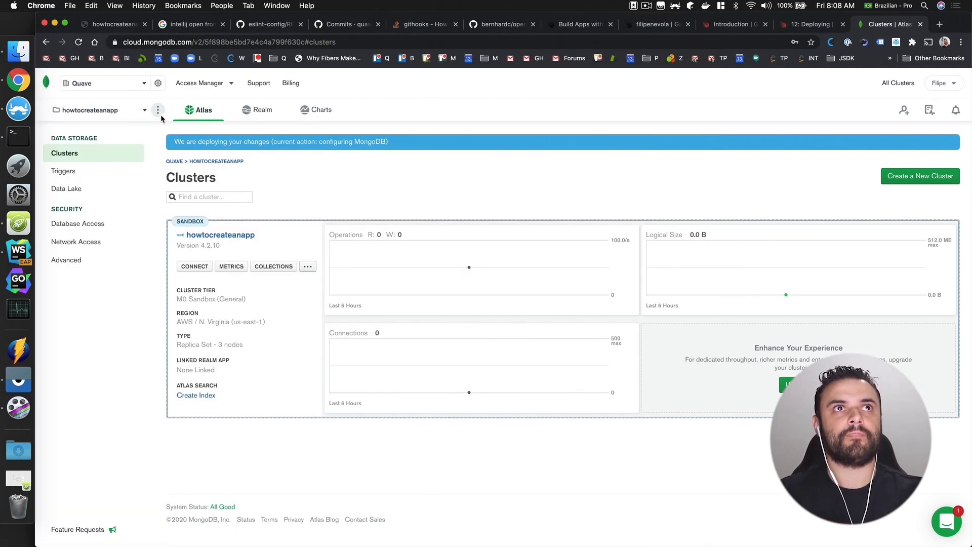
Return to WebStorm and show the terminal with the deploy output.
key("super+Tab")
left_click(10, 244)
key("super+Tab")
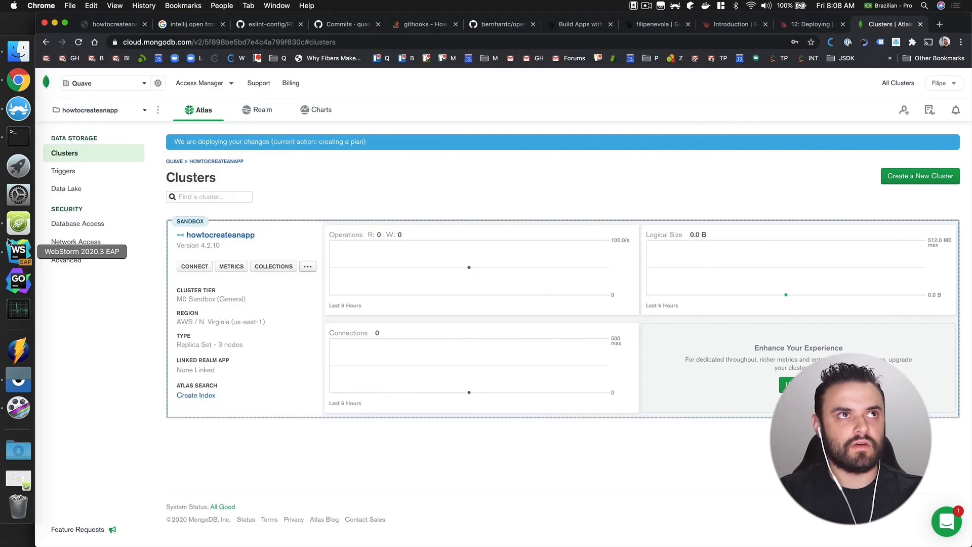
left_click(15, 254)
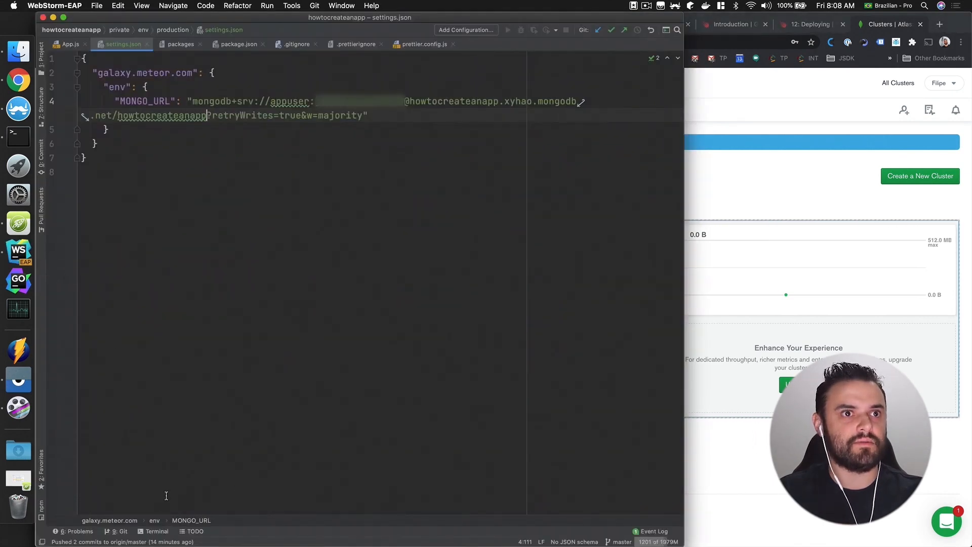
left_click(152, 531)
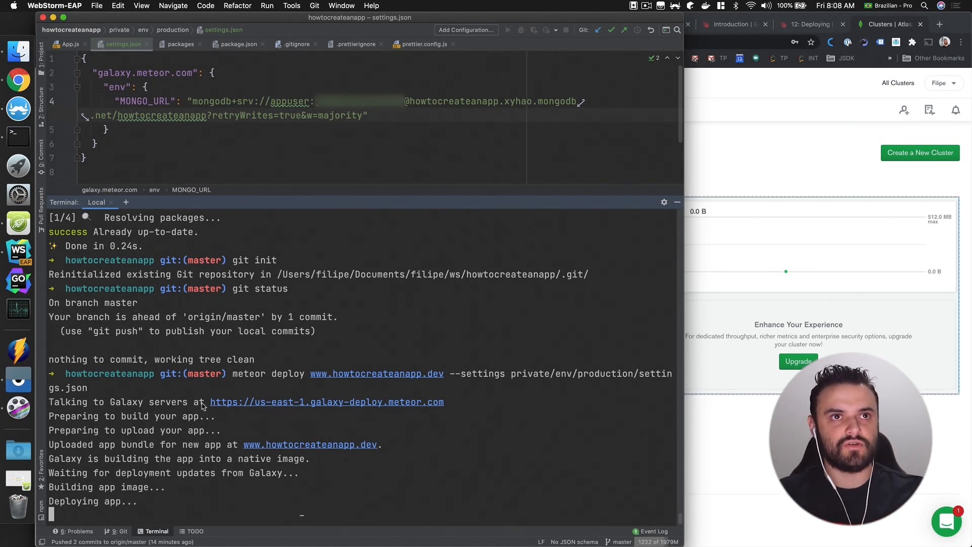
triple_click(262, 387)
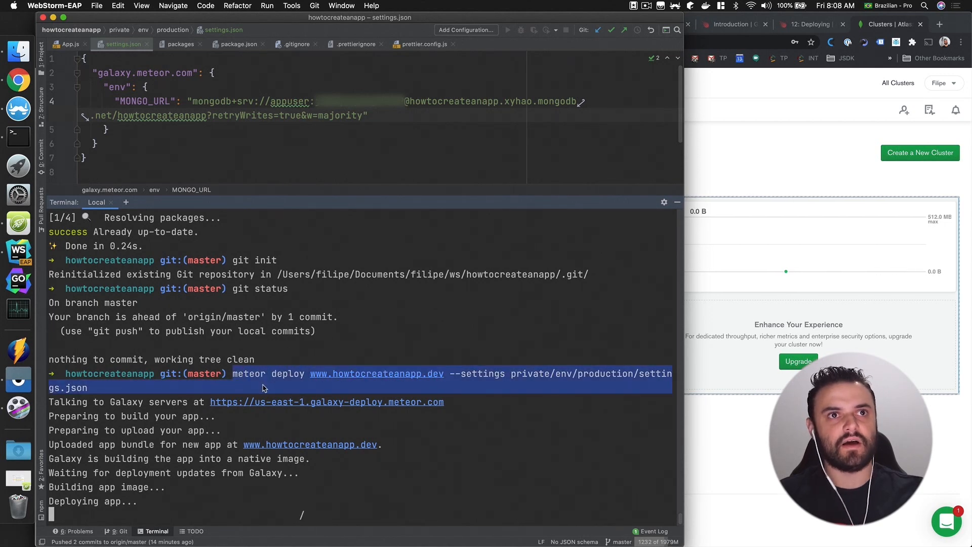
left_click(263, 387)
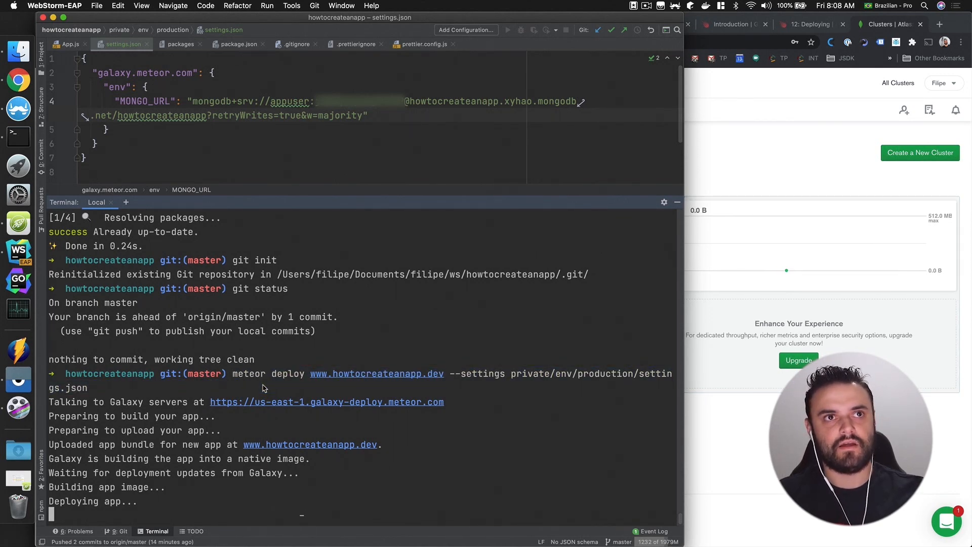